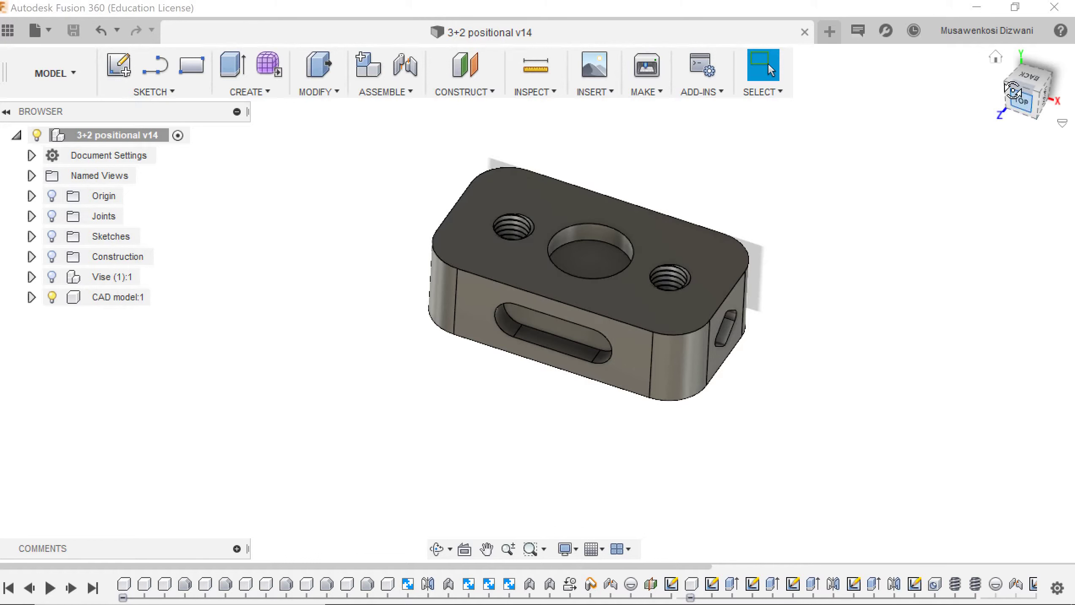
Examine the CAD model from all sides, including its threaded holes, central bore, side slots and end pockets
mouse_move(1013, 90)
mouse_down()
mouse_move(1032, 117)
mouse_move(1035, 105)
mouse_up()
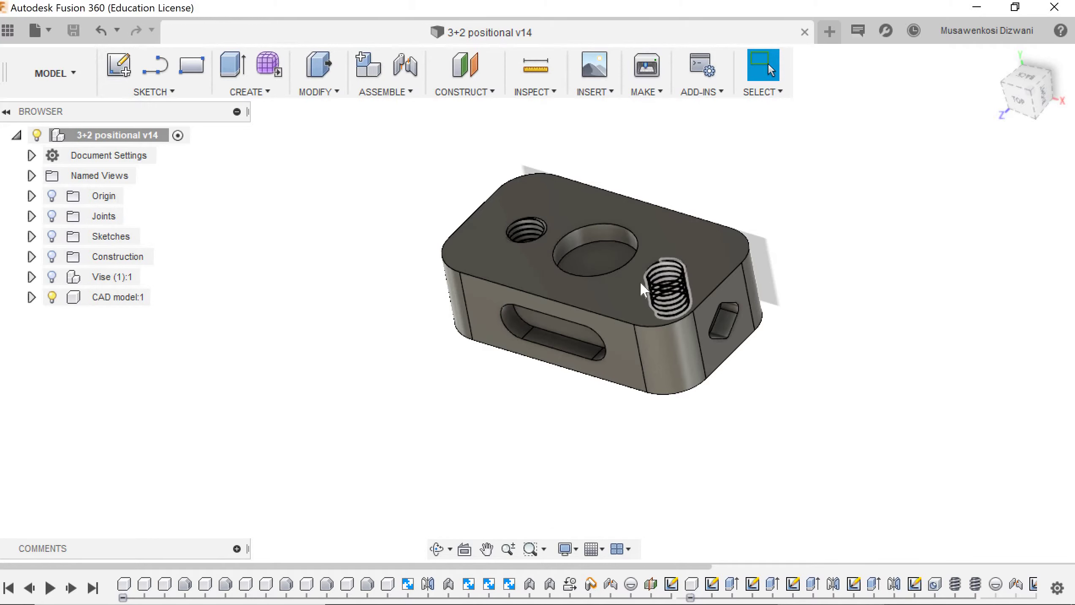
click(1013, 108)
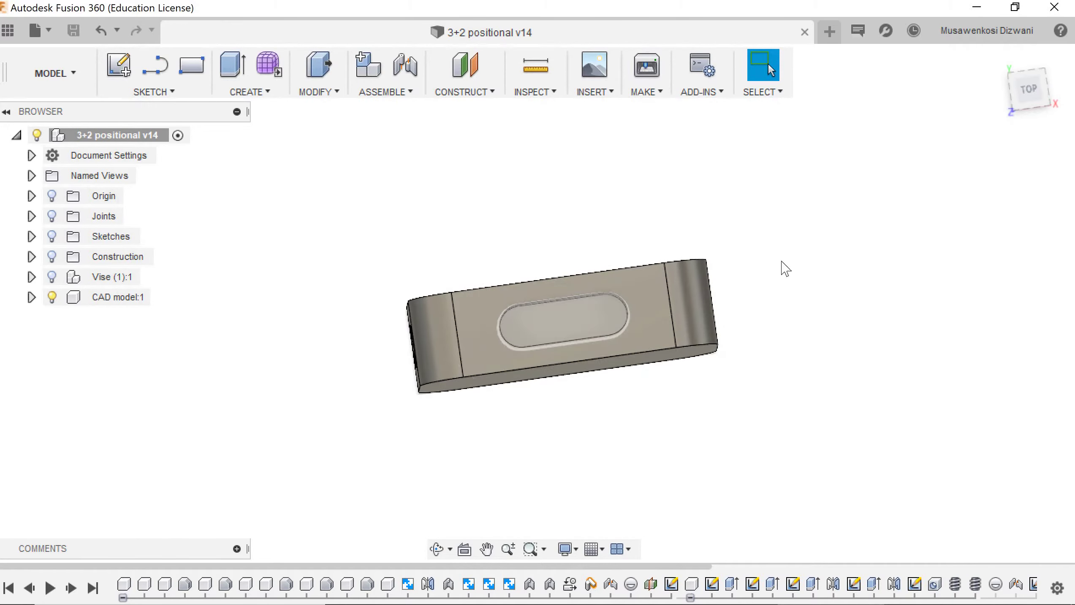
drag(1026, 75, 1020, 97)
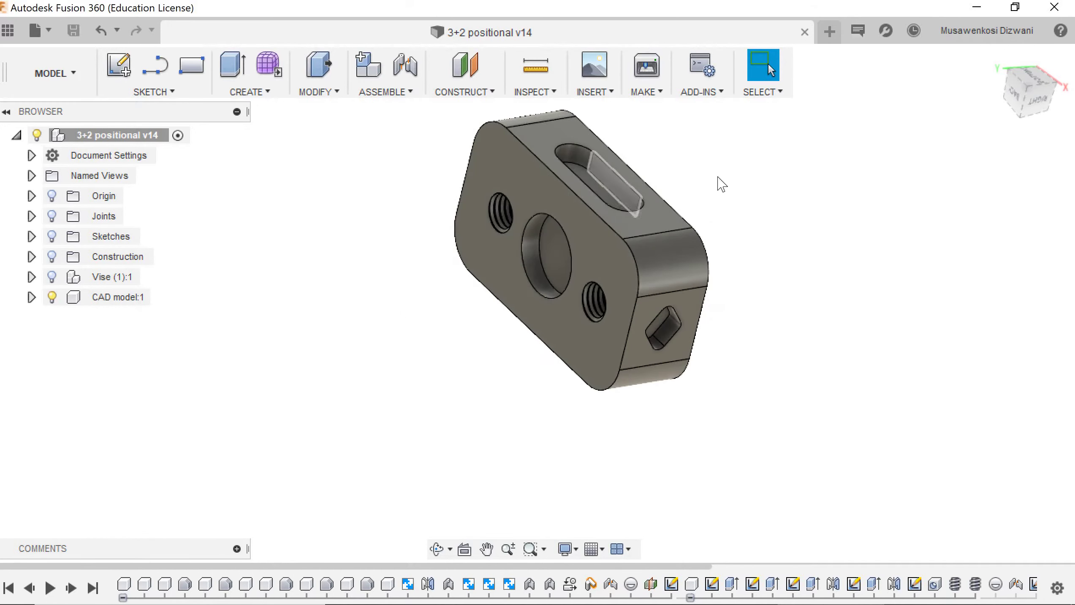
drag(998, 71, 949, 47)
scroll(544, 168, up, 2)
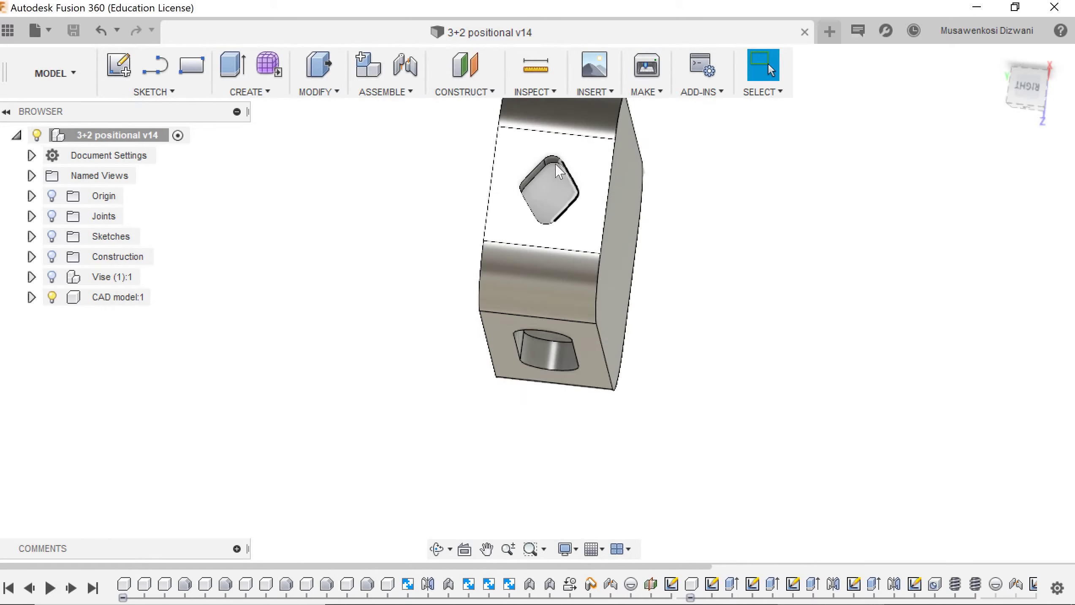
drag(1022, 90, 531, 229)
shift+middle_drag(533, 233, 445, 264)
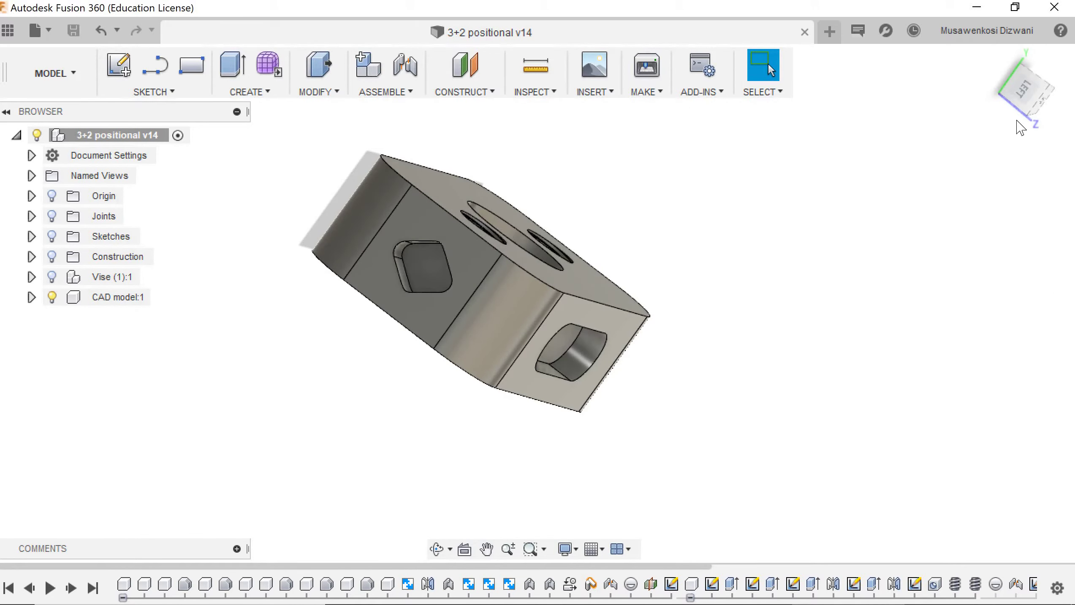
mouse_move(981, 134)
mouse_down()
mouse_move(784, 199)
mouse_move(740, 171)
mouse_move(700, 207)
mouse_up()
shift+middle_drag(703, 213, 695, 211)
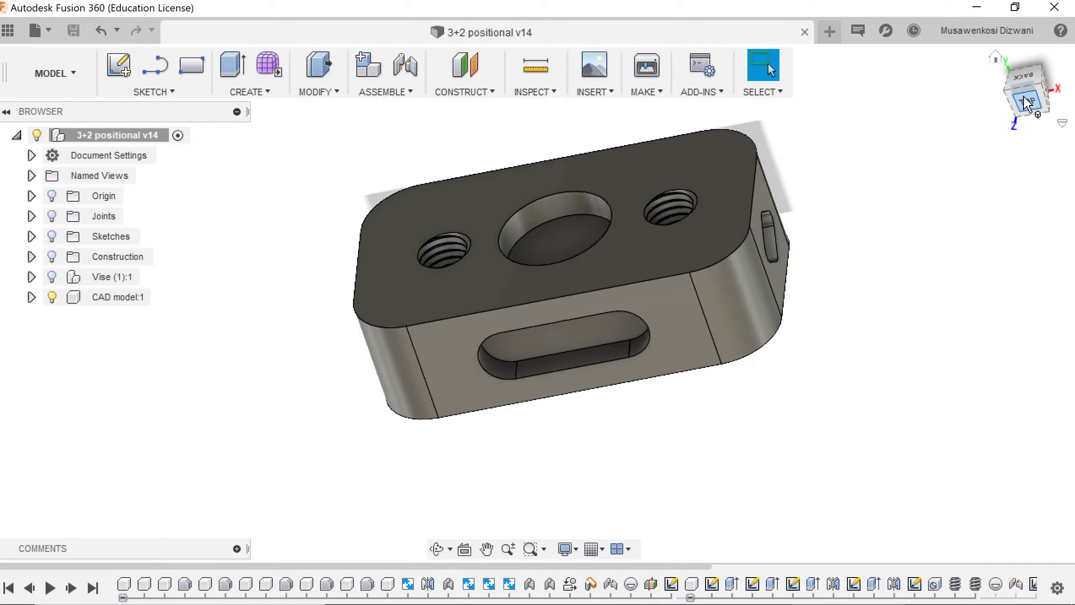
shift+middle_drag(591, 324, 568, 326)
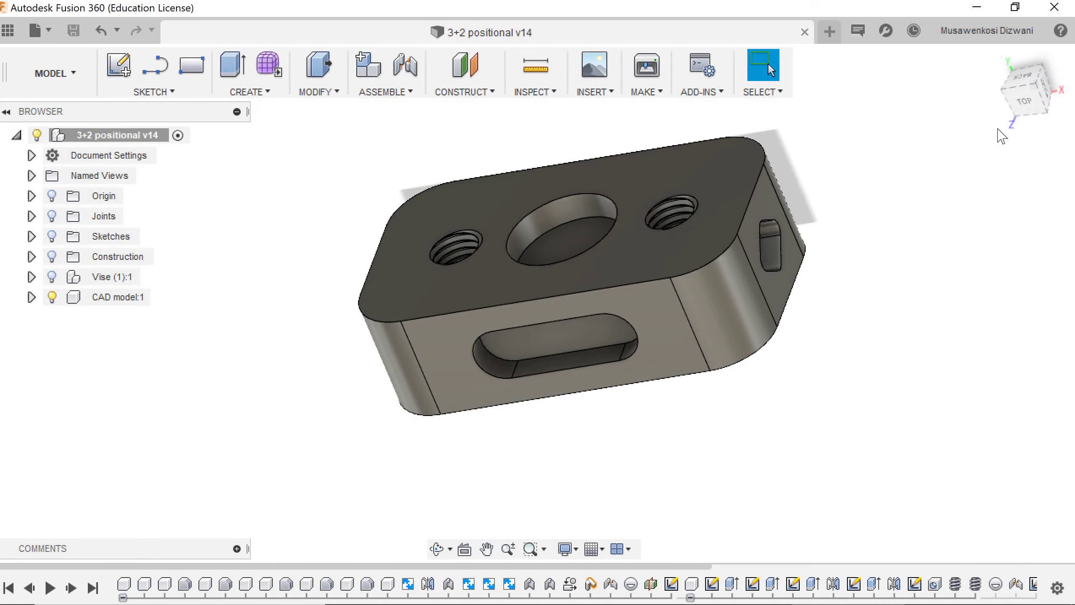
drag(999, 79, 1000, 72)
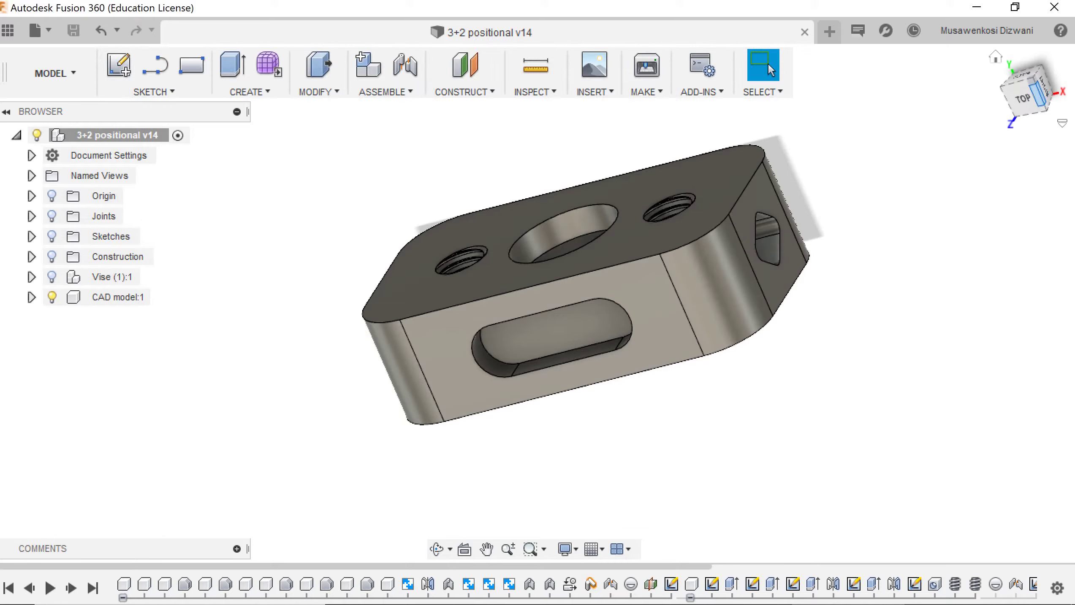
shift+middle_drag(502, 261, 540, 305)
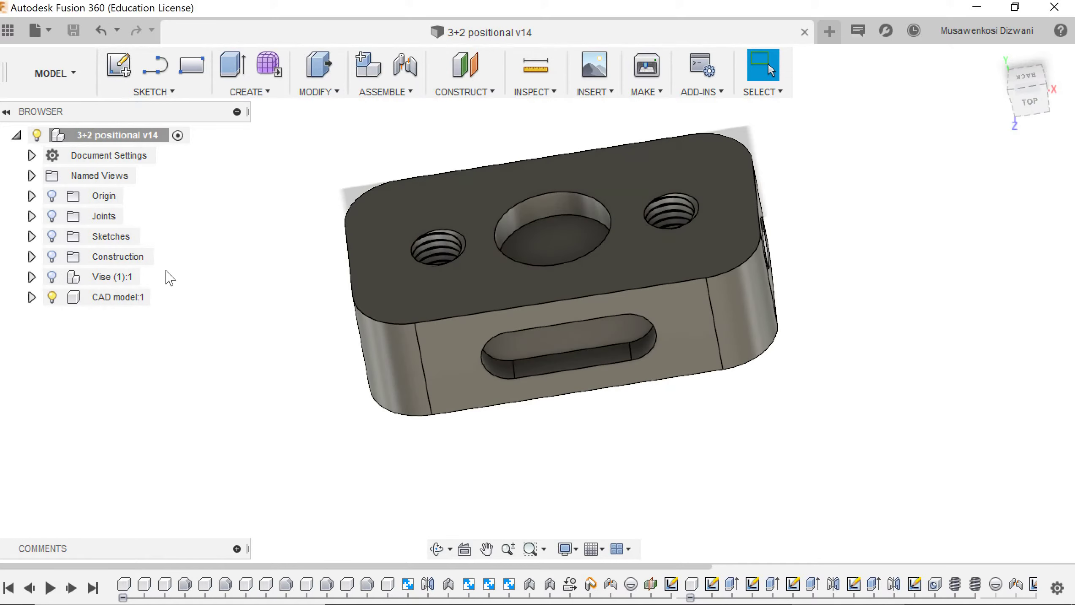
Show the Vise component and hide the CAD model component
click(51, 277)
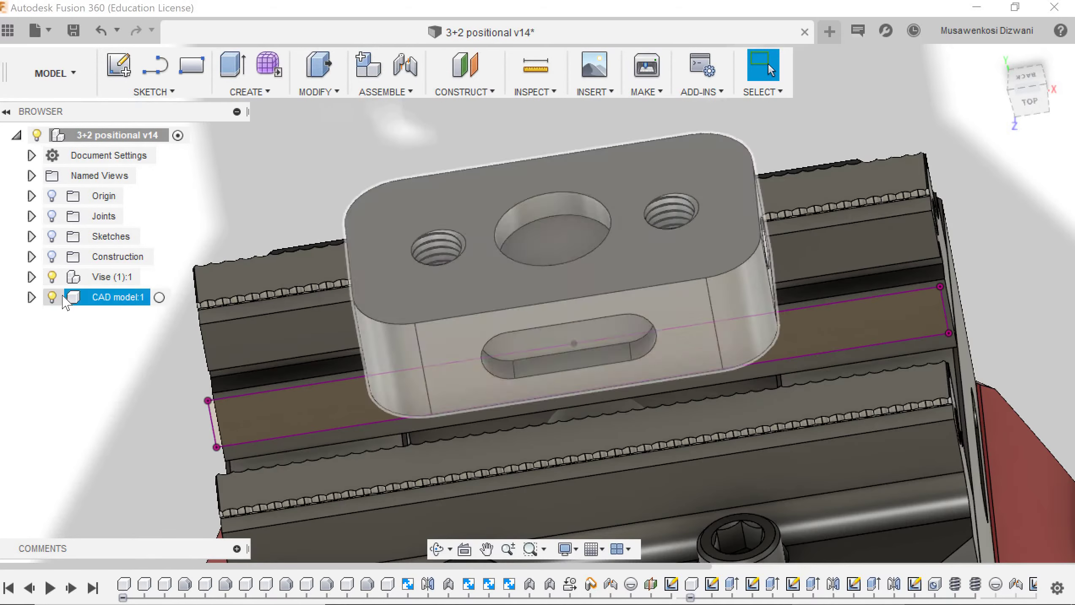
click(51, 297)
scroll(462, 476, down, 3)
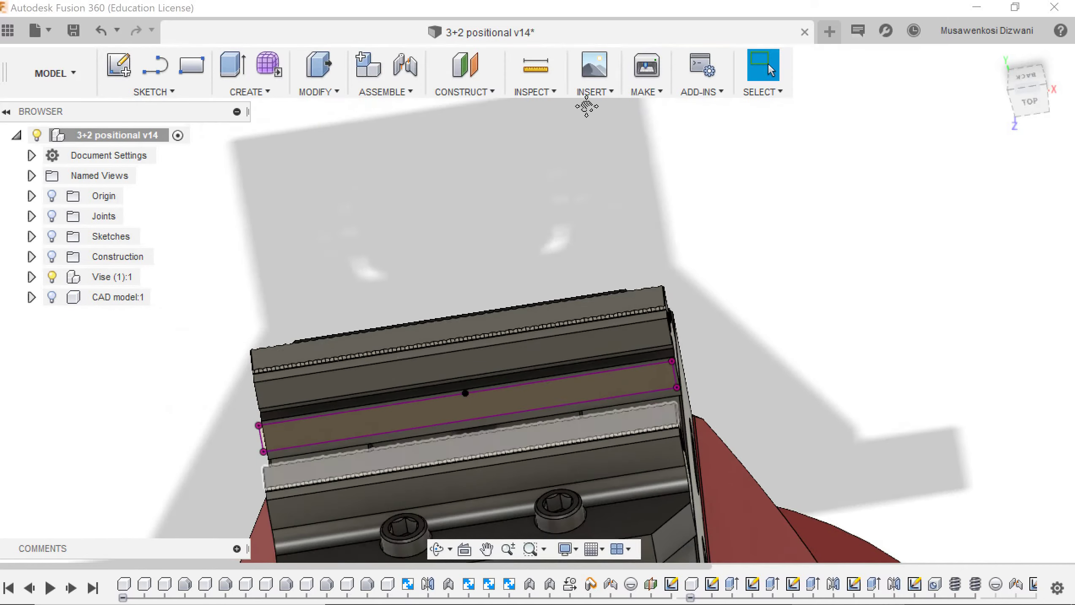
shift+middle_drag(583, 103, 459, 487)
scroll(536, 422, down, 2)
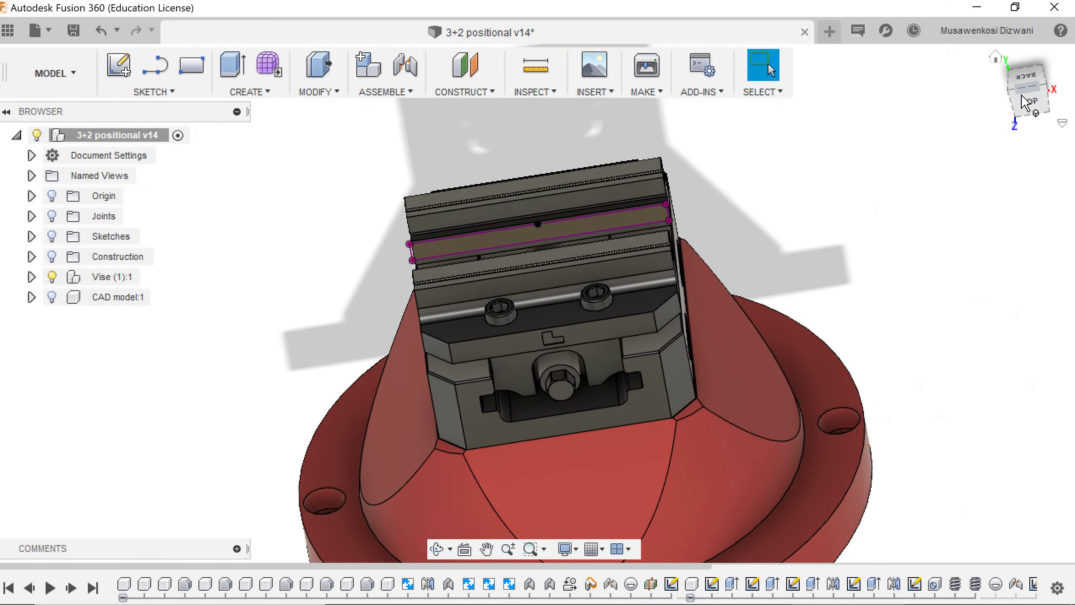
Examine the vise from several angles, including its jaws, clamping screws, sketch rectangle between the jaws and red base
drag(1009, 90, 1002, 90)
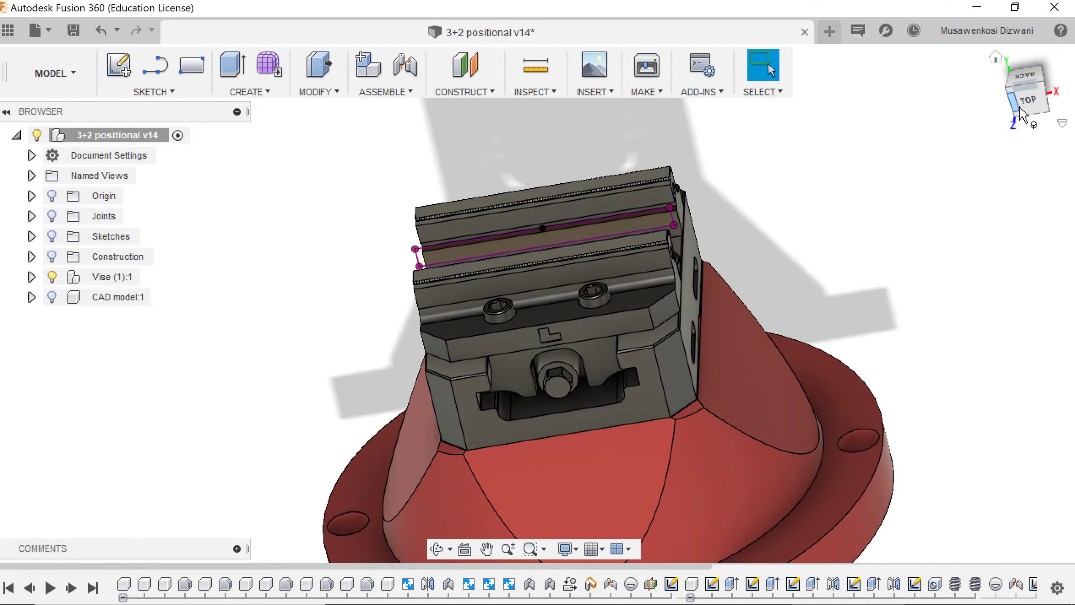
drag(1020, 108, 1007, 142)
scroll(681, 355, down, 2)
middle_drag(681, 354, 644, 422)
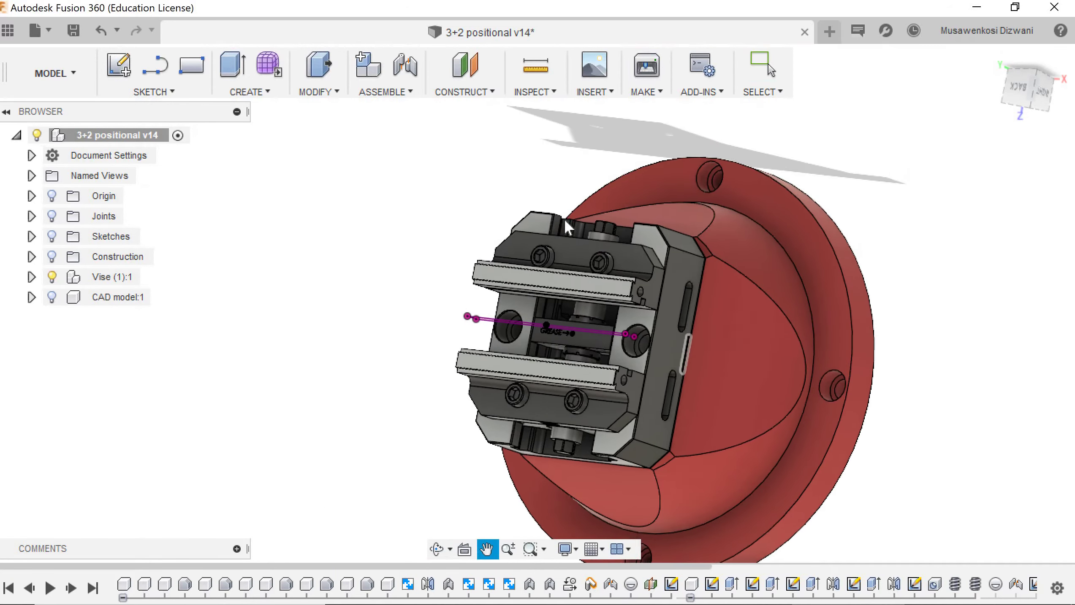
middle_drag(565, 220, 563, 213)
mouse_move(1021, 95)
mouse_down()
mouse_move(1018, 64)
mouse_move(1029, 85)
mouse_up()
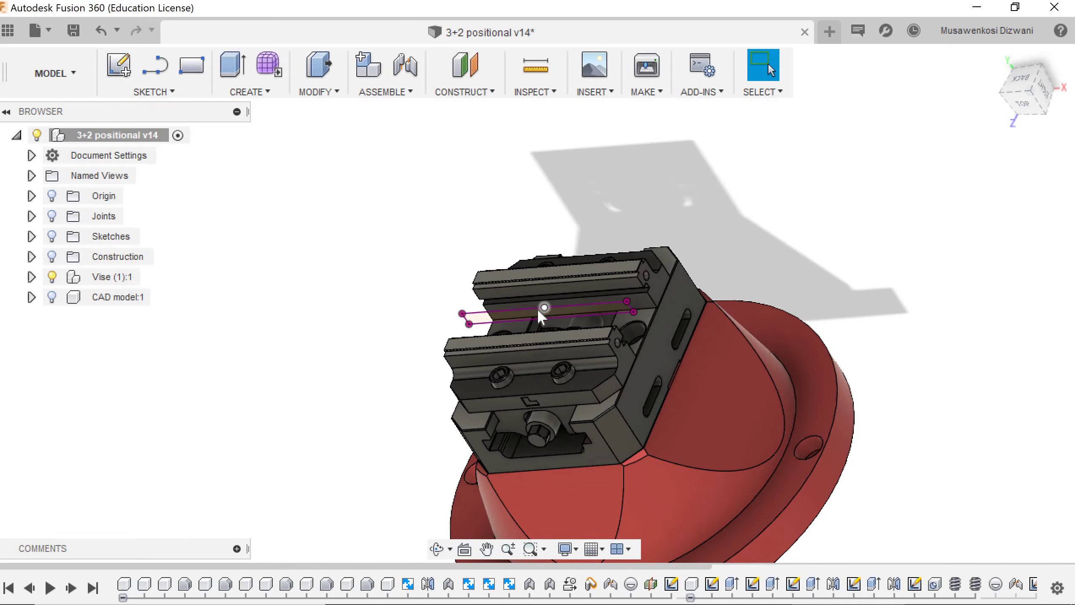
scroll(550, 349, up, 3)
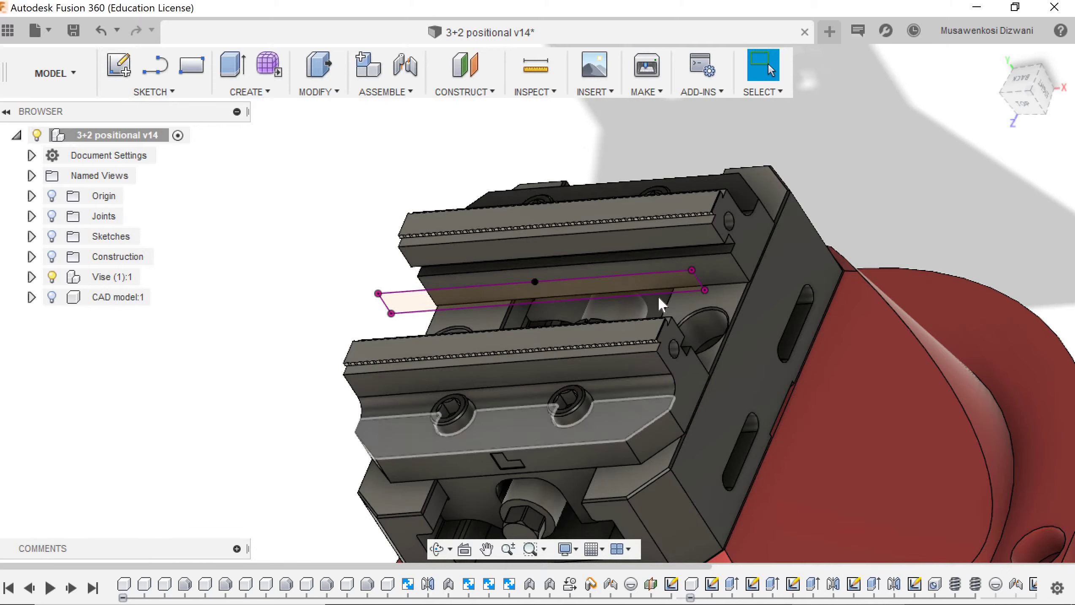
scroll(593, 265, down, 5)
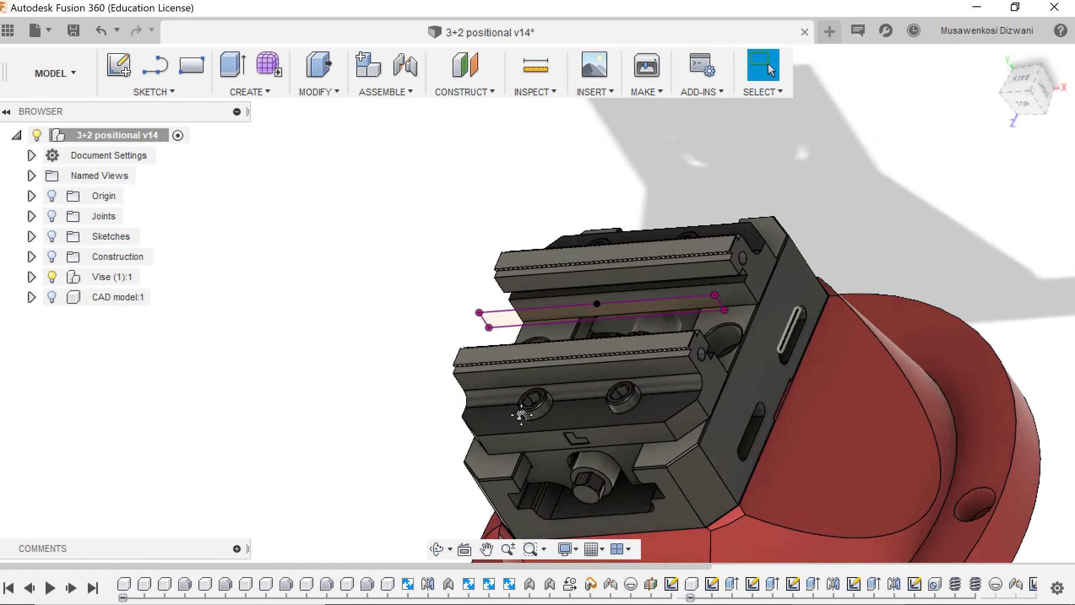
drag(1017, 109, 415, 316)
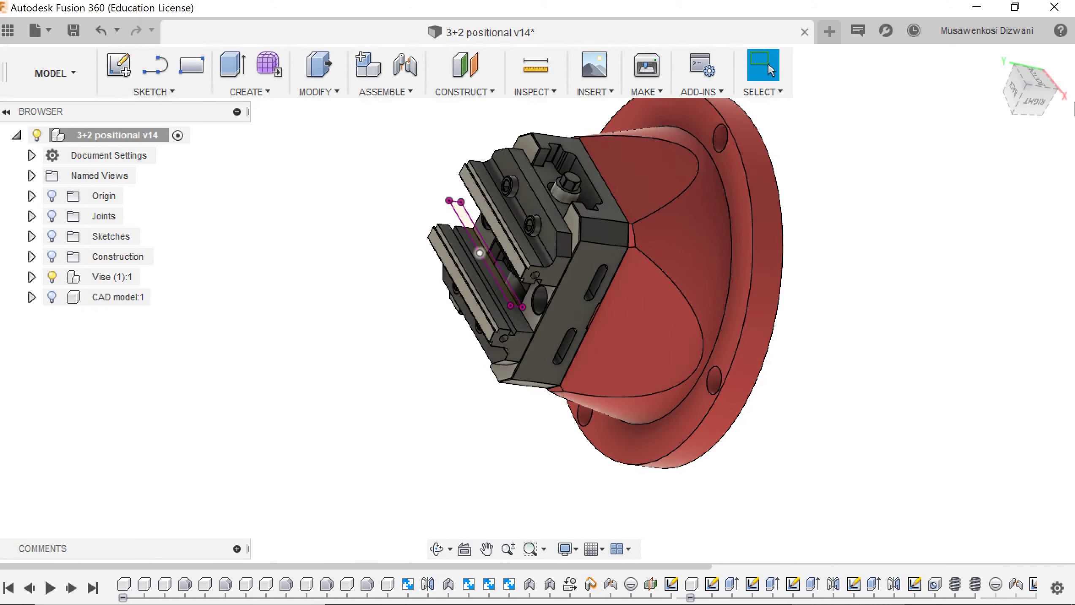
click(1030, 110)
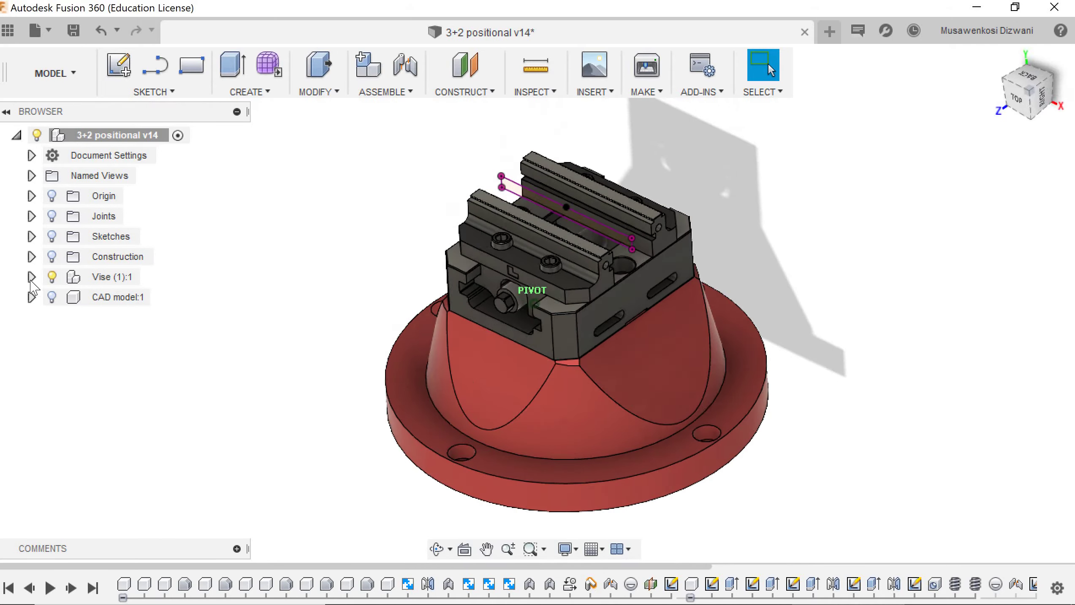
Show the CAD model component together with the vise and switch to the Manufacture workspace
click(52, 297)
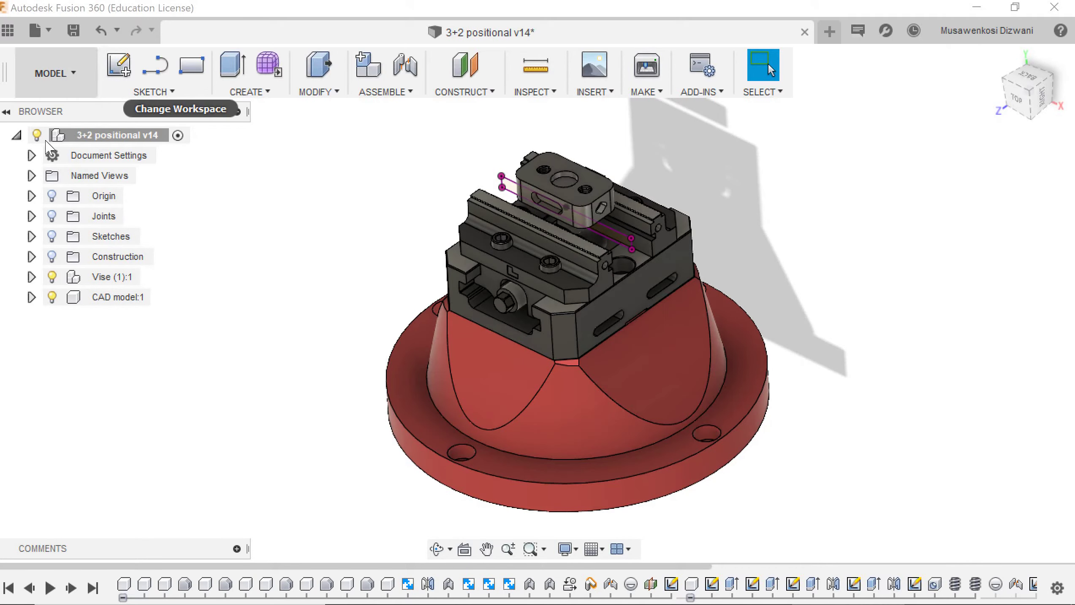
click(81, 87)
click(77, 290)
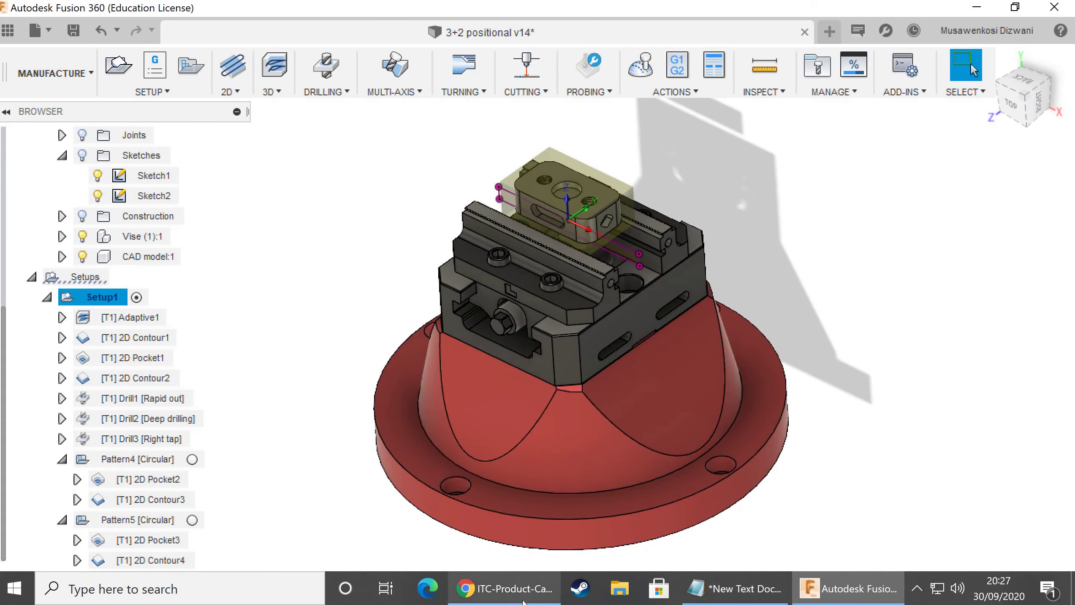
Switch to Chrome to review the 3081 series end mill sizes in the ITC product catalogue, and return to Fusion 360
key(alt+Tab)
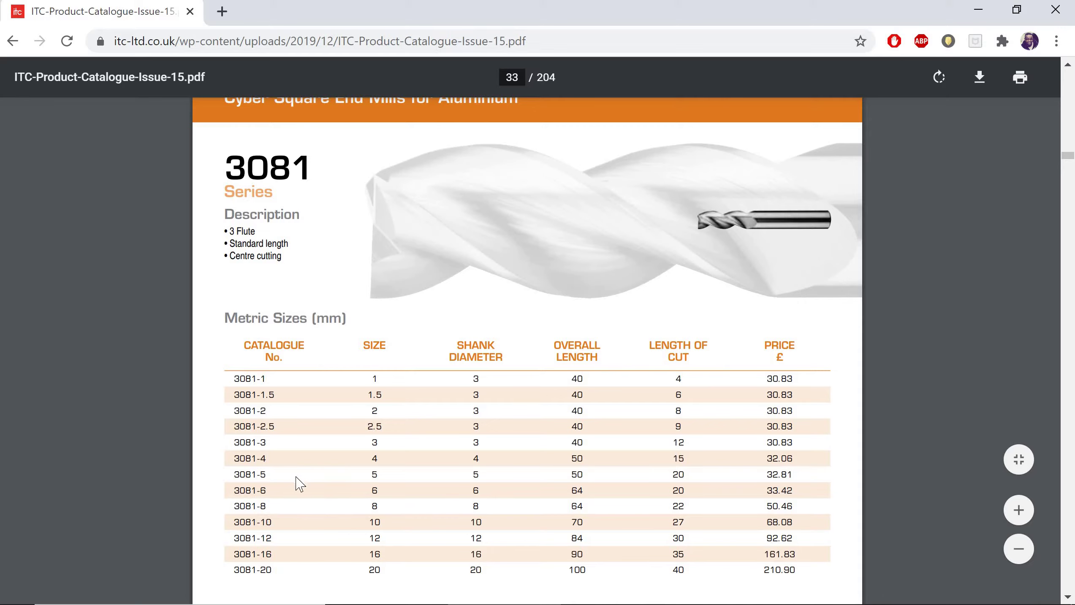
scroll(299, 466, down, 4)
scroll(459, 401, up, 2)
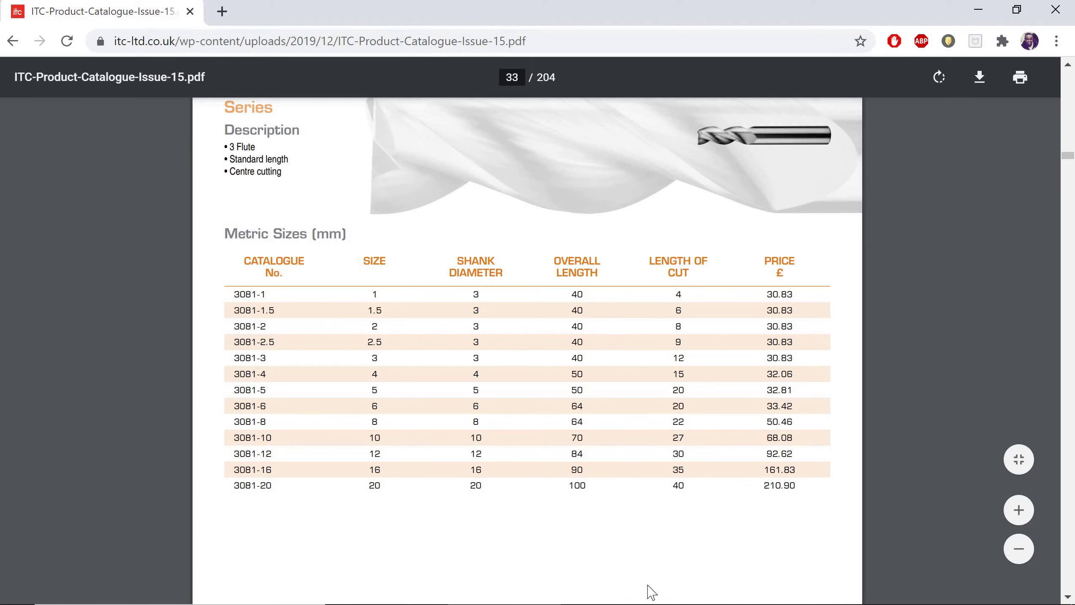
click(848, 589)
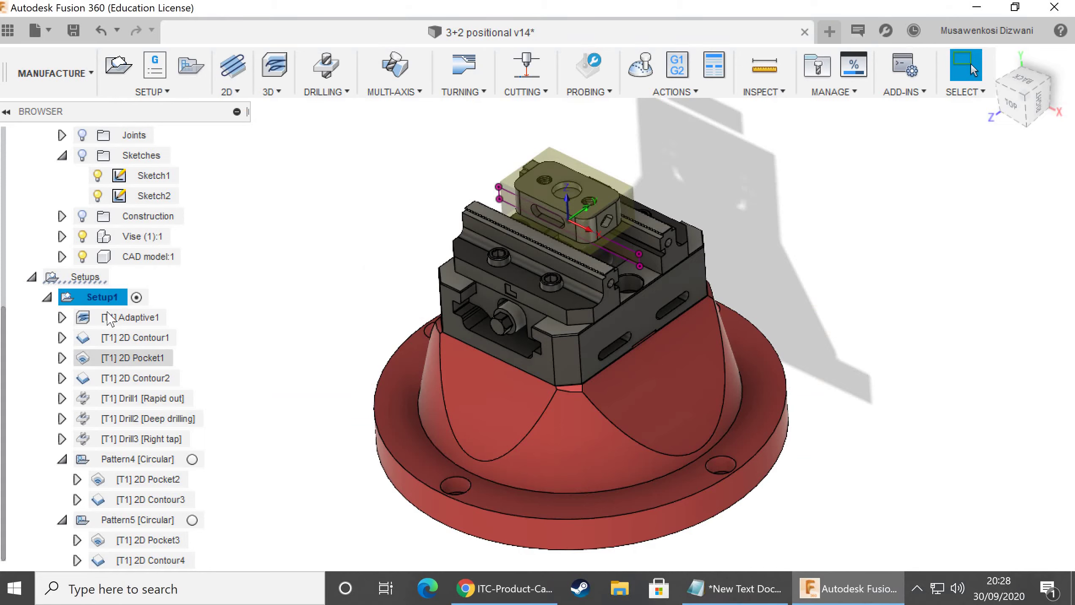
Open Setup1 for editing and inspect its work coordinate system axes and origin on the part from different angles
right_click(93, 298)
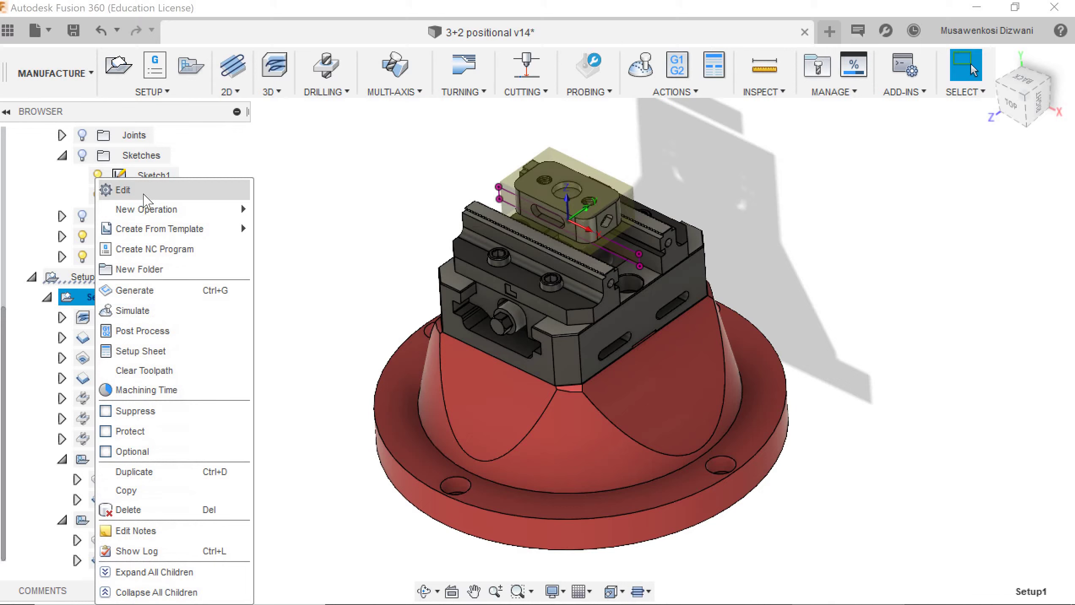
key(Return)
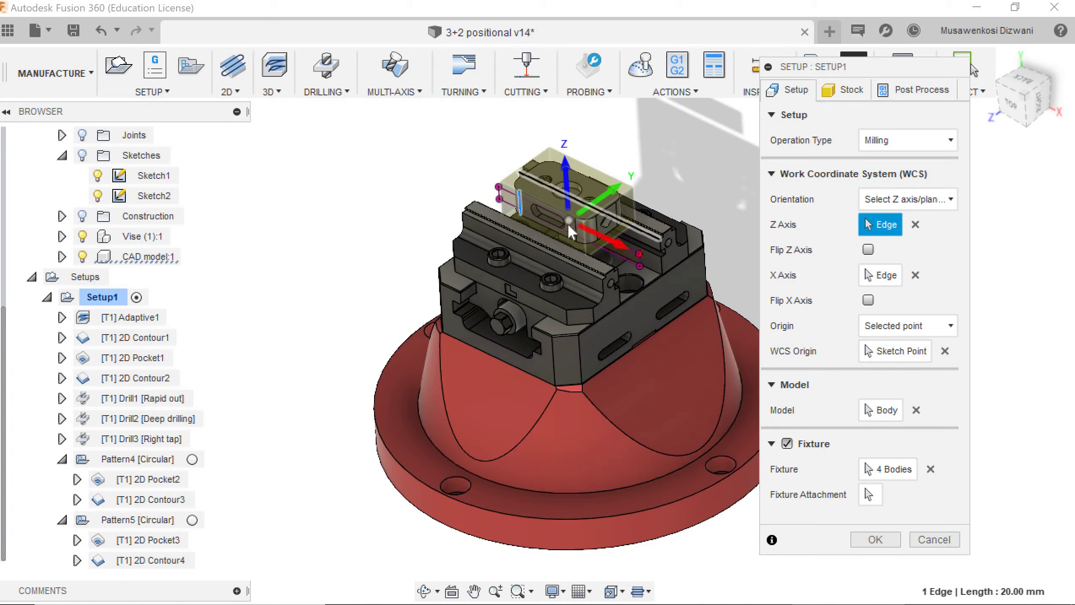
scroll(606, 304, up, 1)
scroll(613, 385, down, 1)
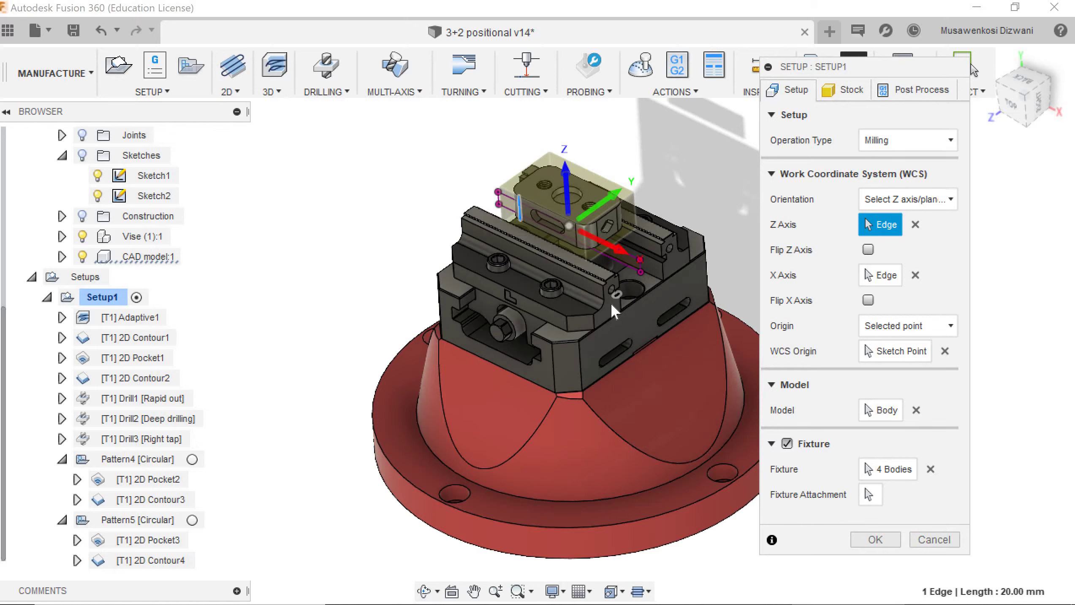
shift+middle_drag(305, 229, 474, 276)
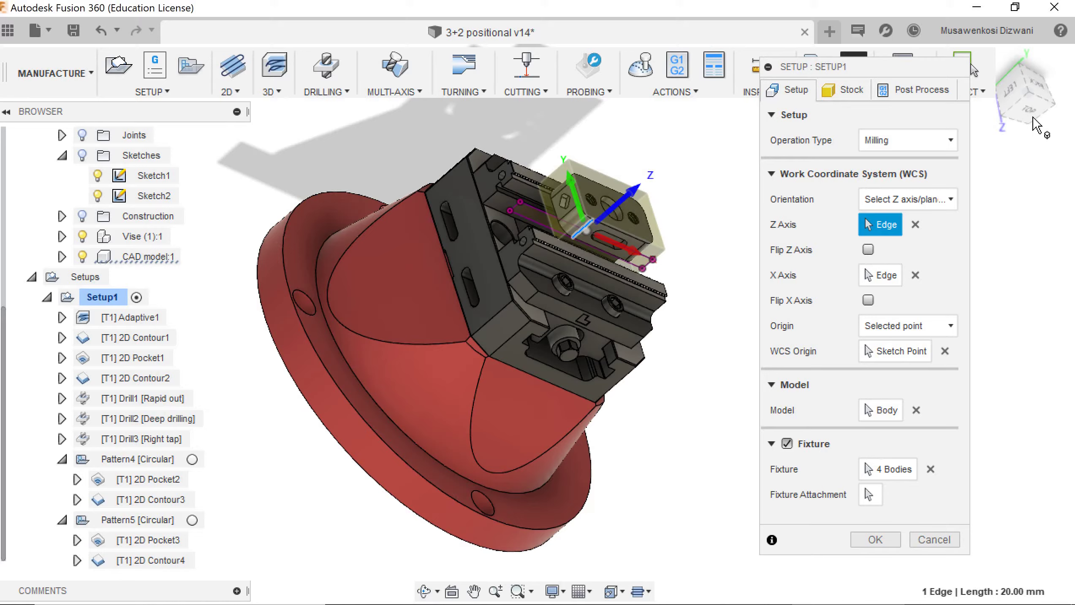
mouse_move(1019, 106)
mouse_down()
mouse_move(1002, 117)
mouse_move(1001, 98)
mouse_up()
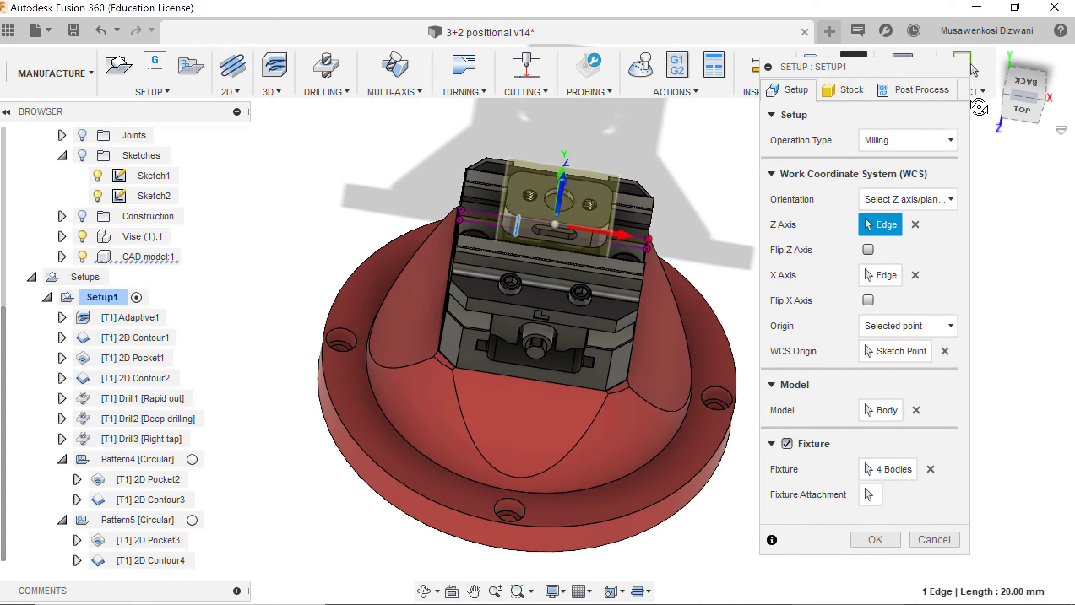
mouse_move(1021, 111)
mouse_down()
mouse_move(1007, 125)
mouse_move(996, 96)
mouse_move(662, 224)
mouse_move(610, 259)
mouse_up()
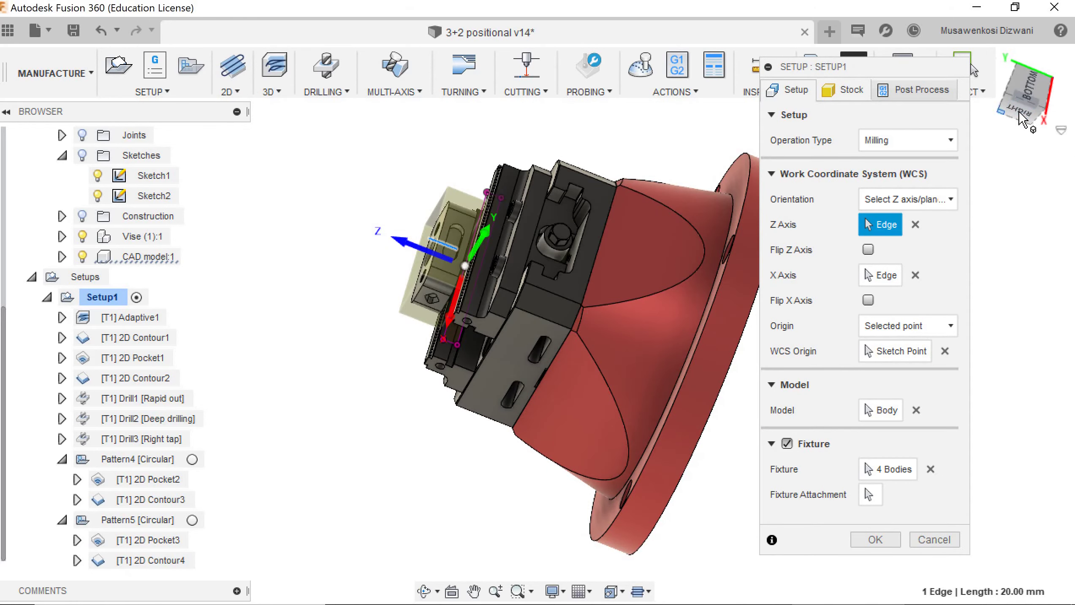
drag(1026, 112, 581, 268)
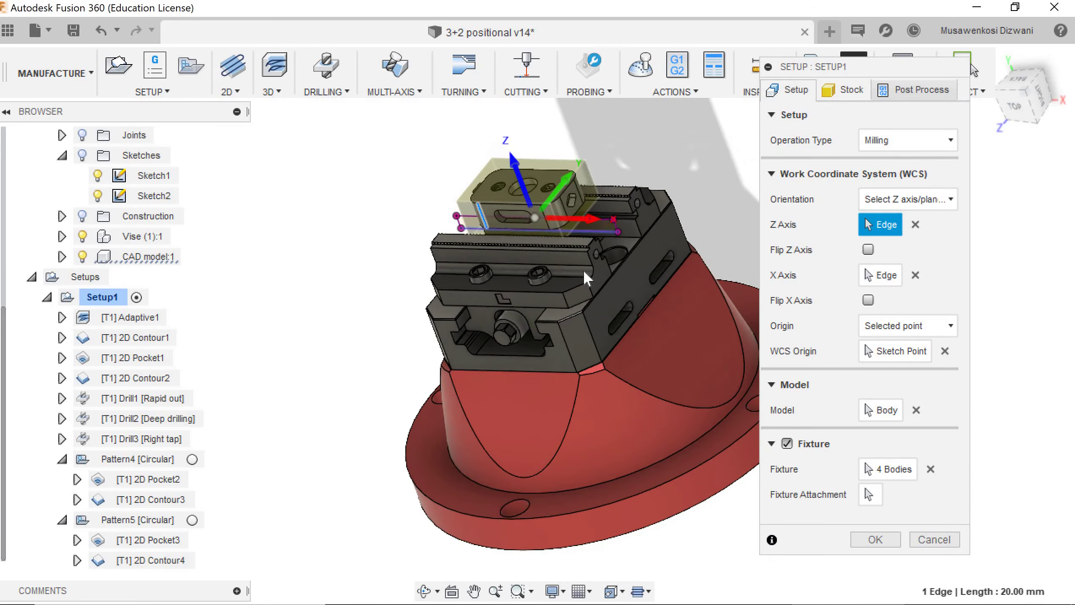
Inspect up close how the stock and part sit relative to the vise jaws and the sketch rectangle
scroll(615, 258, up, 5)
scroll(613, 256, up, 3)
scroll(513, 252, down, 2)
middle_drag(511, 251, 447, 393)
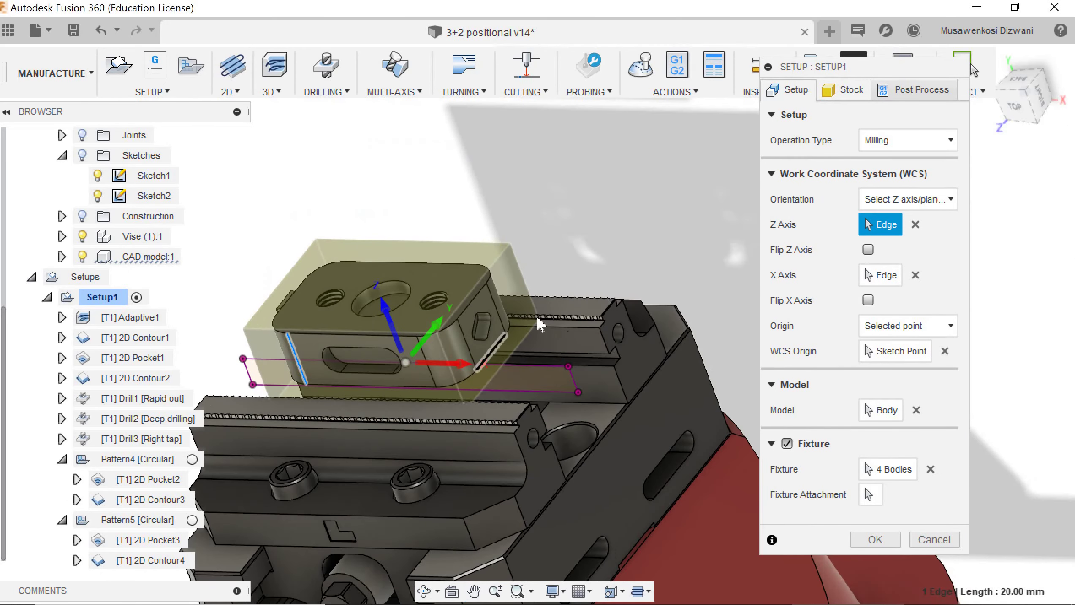
scroll(558, 365, up, 5)
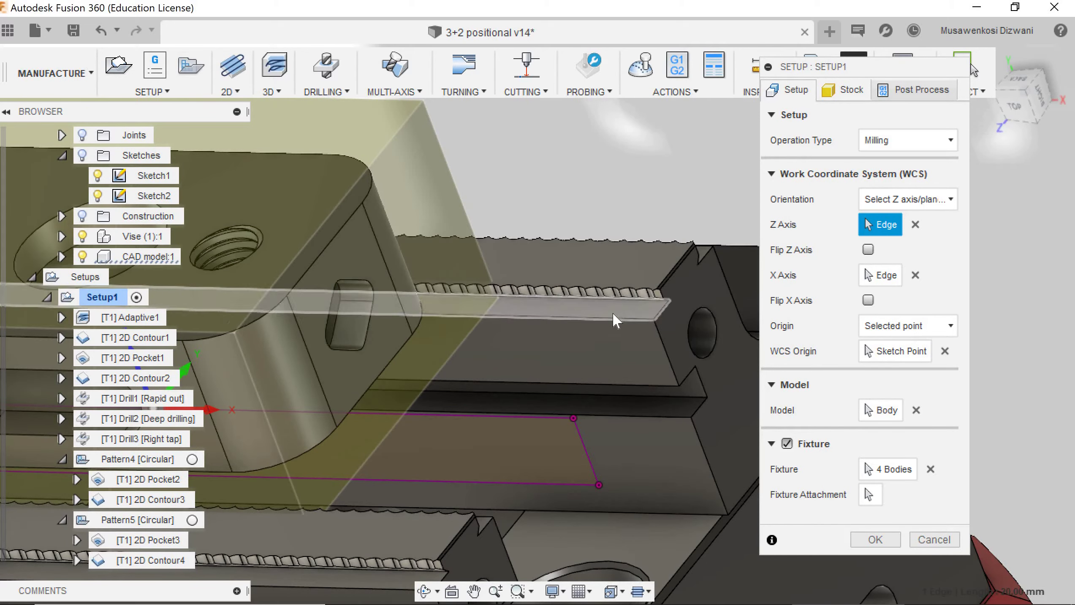
scroll(611, 331, down, 5)
scroll(593, 322, down, 5)
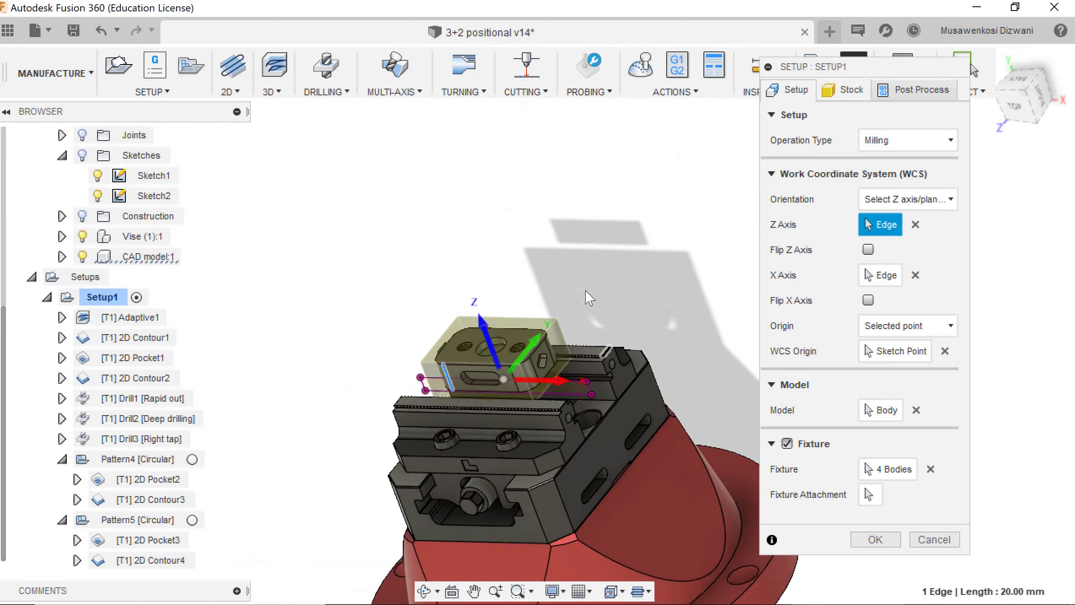
scroll(547, 323, up, 4)
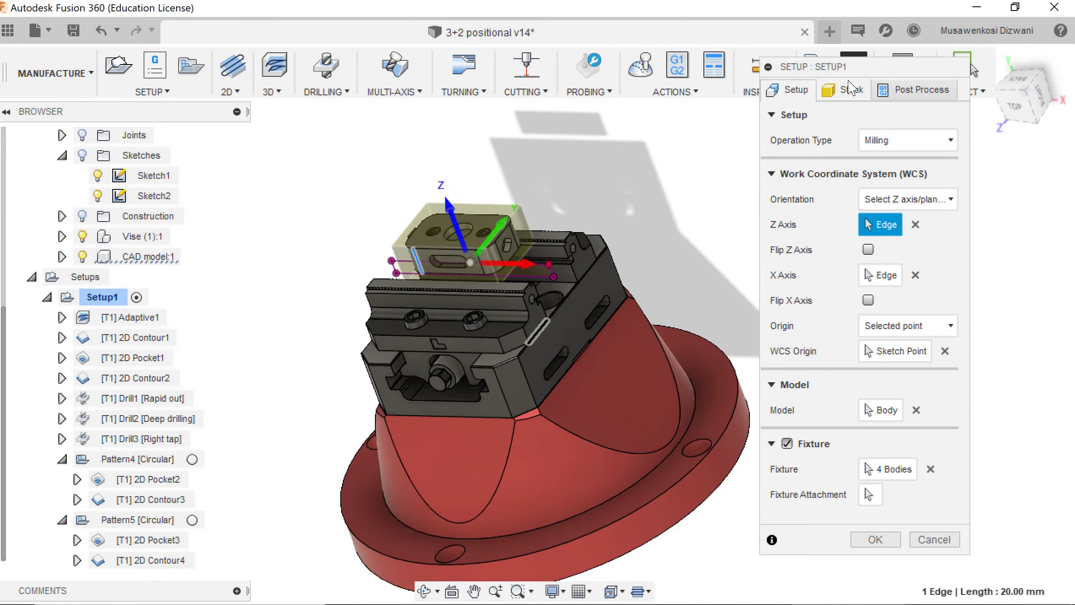
Review Setup1's fixed size box stock settings and examine the stock block above the vise from the side
click(844, 89)
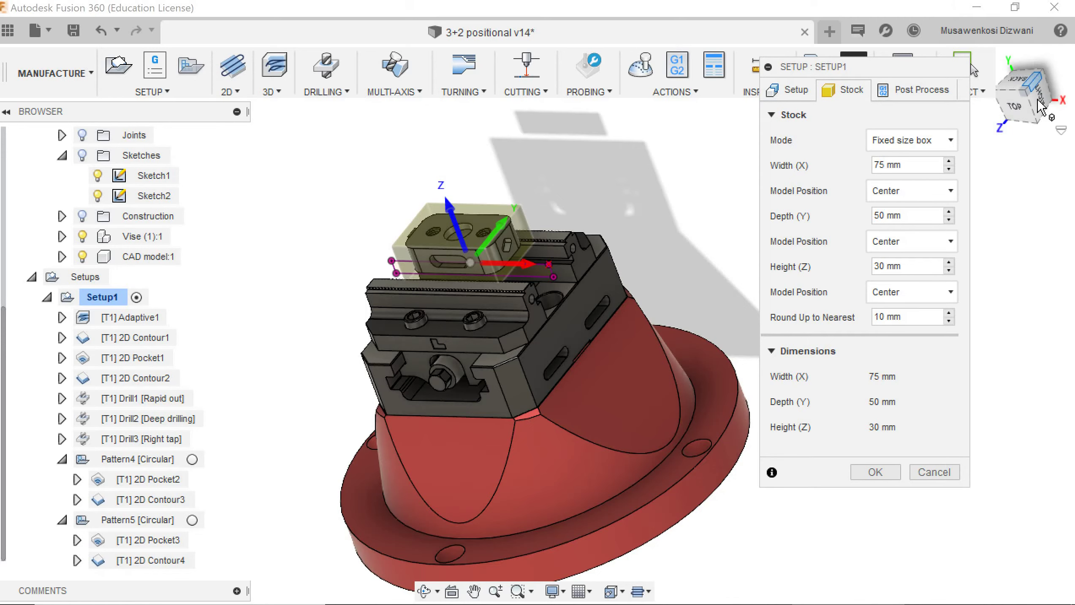
shift+middle_drag(976, 211, 914, 137)
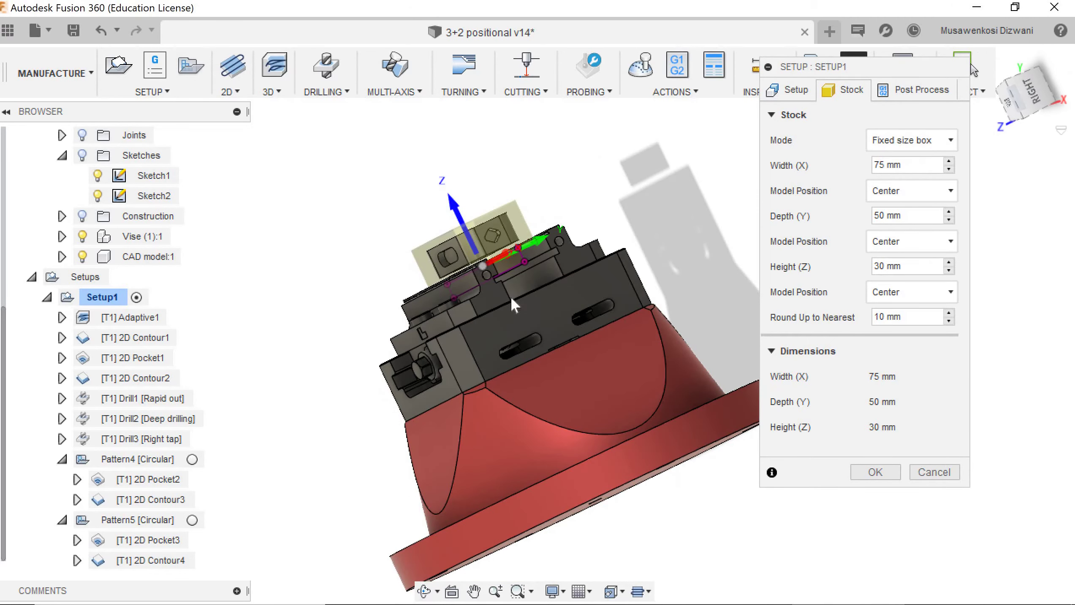
scroll(511, 296, up, 2)
drag(1036, 104, 998, 119)
drag(248, 352, 297, 357)
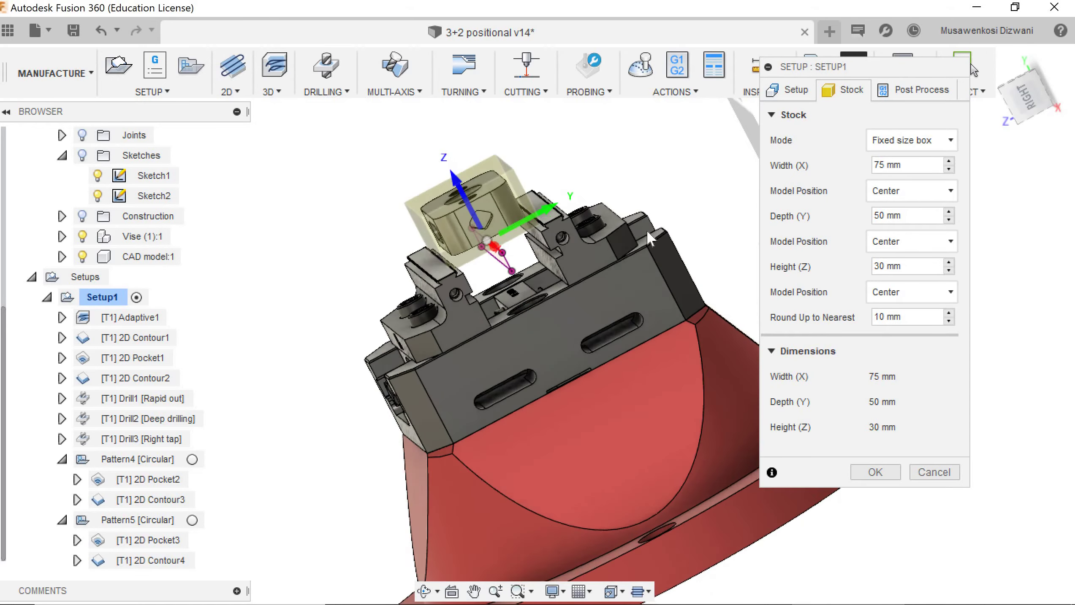
Inspect up close how the stock sits between the vise jaws, and accept Setup1 as it is
scroll(562, 285, up, 6)
scroll(502, 320, down, 5)
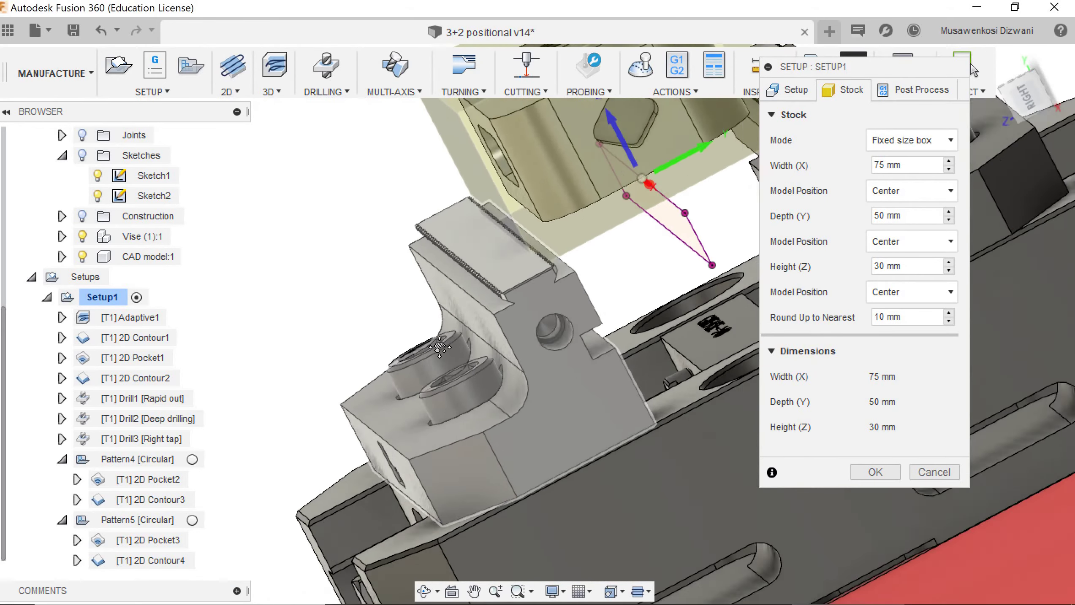
middle_drag(687, 323, 488, 272)
scroll(488, 272, up, 1)
middle_drag(529, 100, 482, 345)
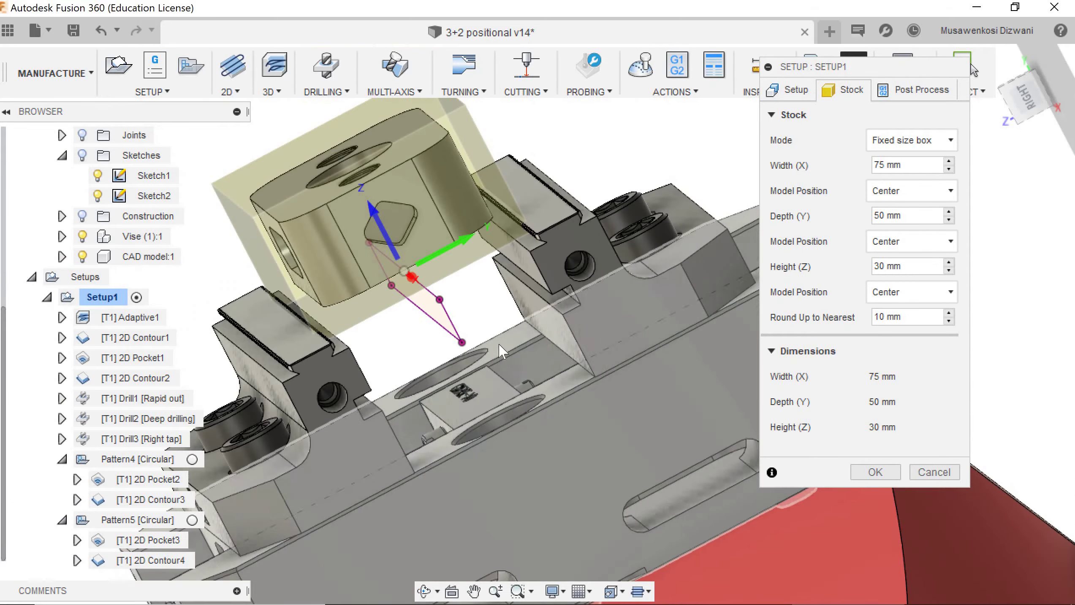
scroll(499, 344, down, 4)
click(1017, 111)
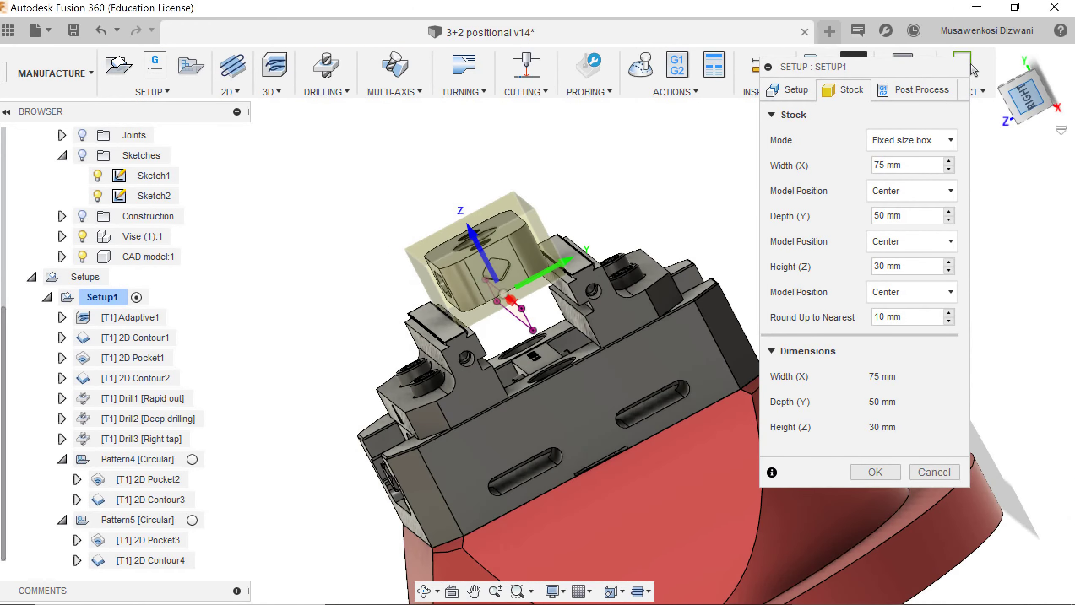
click(893, 478)
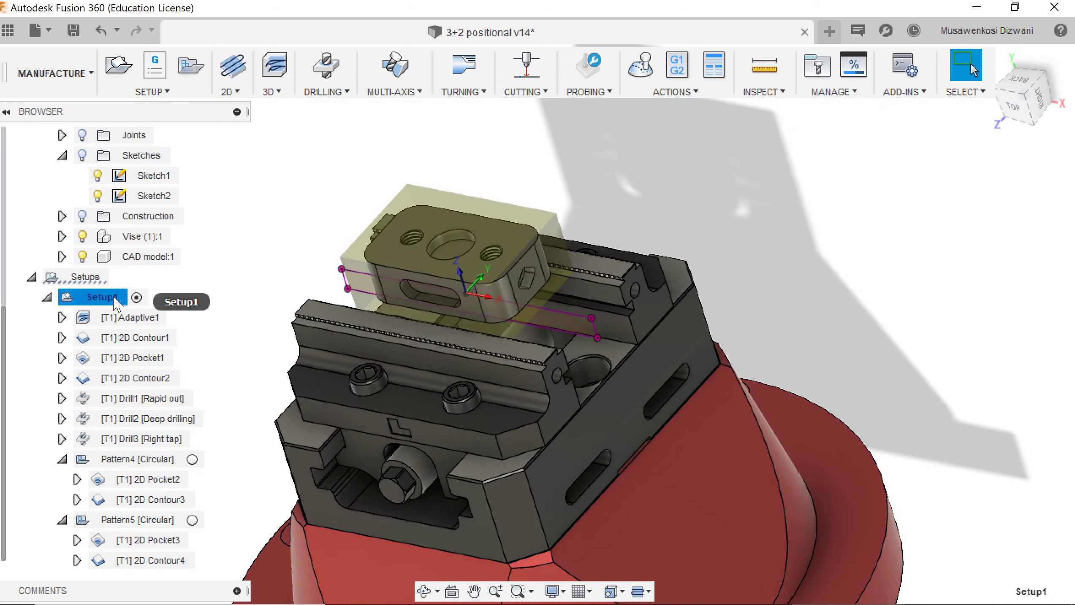
Simulate Setup1 with the tool holder and stock shown, playing from the Adaptive1 operation
click(635, 70)
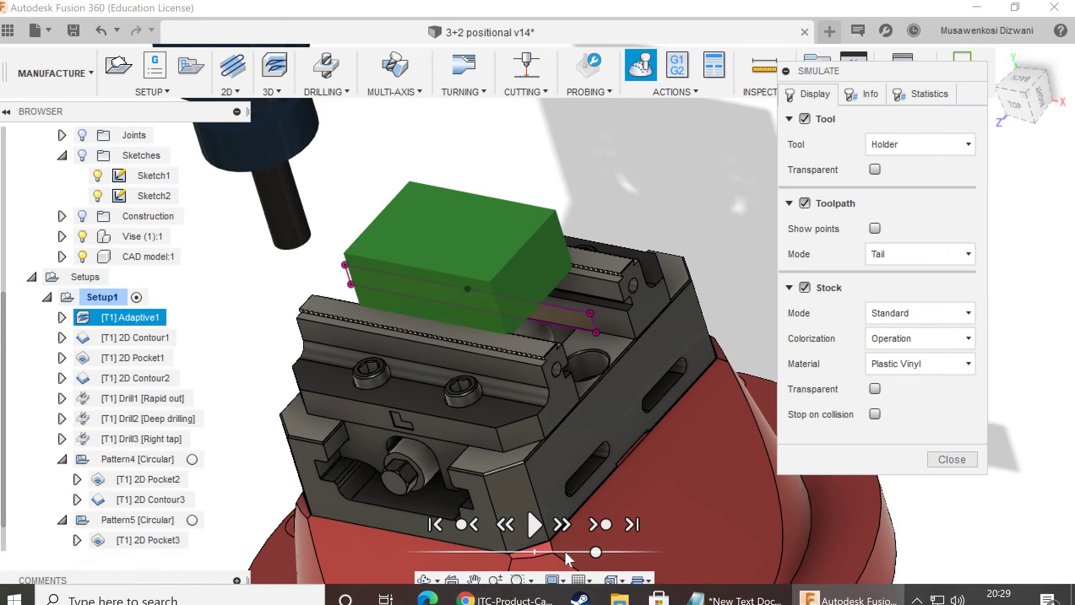
click(535, 525)
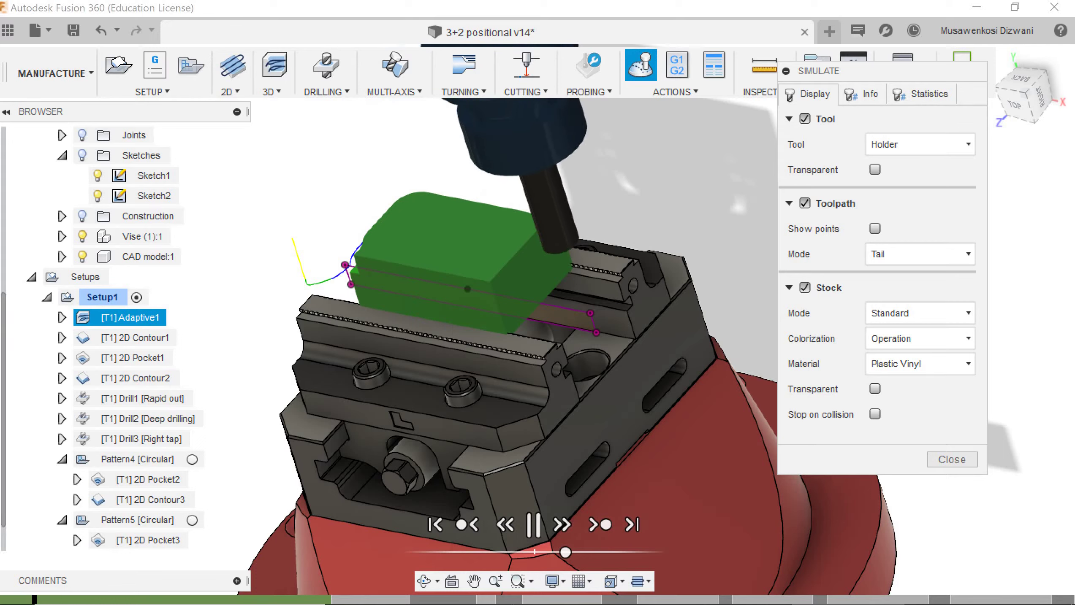
Switch to Chrome to check the 3081 series end mill lengths in the catalogue, and return to Fusion 360
mouse_move(522, 589)
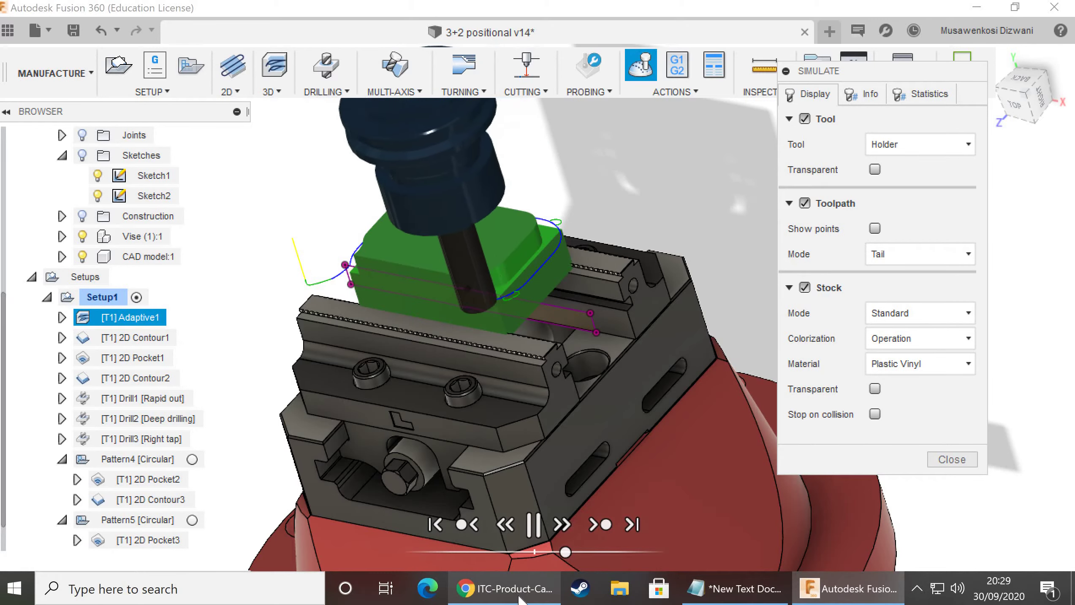
click(523, 590)
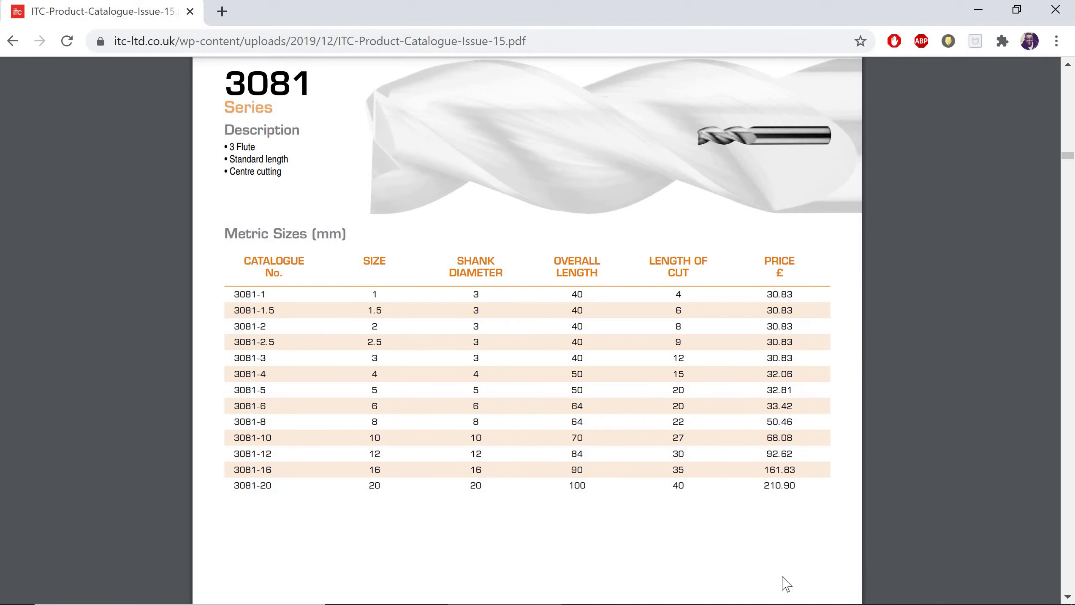
click(873, 591)
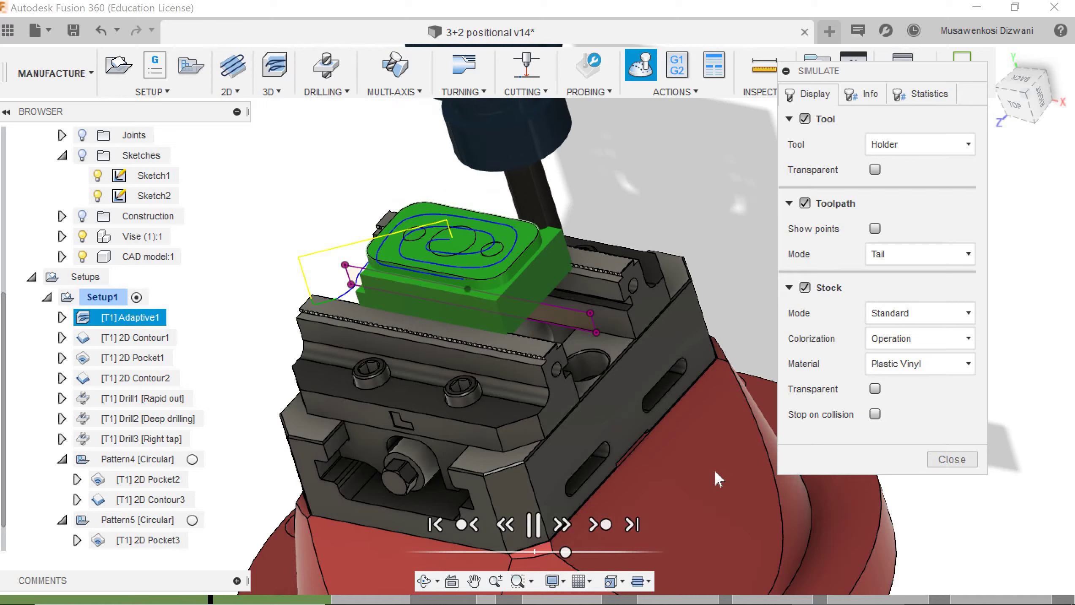
Advance the simulation operation by operation through 2D Contour1, 2D Pocket1, 2D Contour2 and Drill1 to Drill2
click(597, 524)
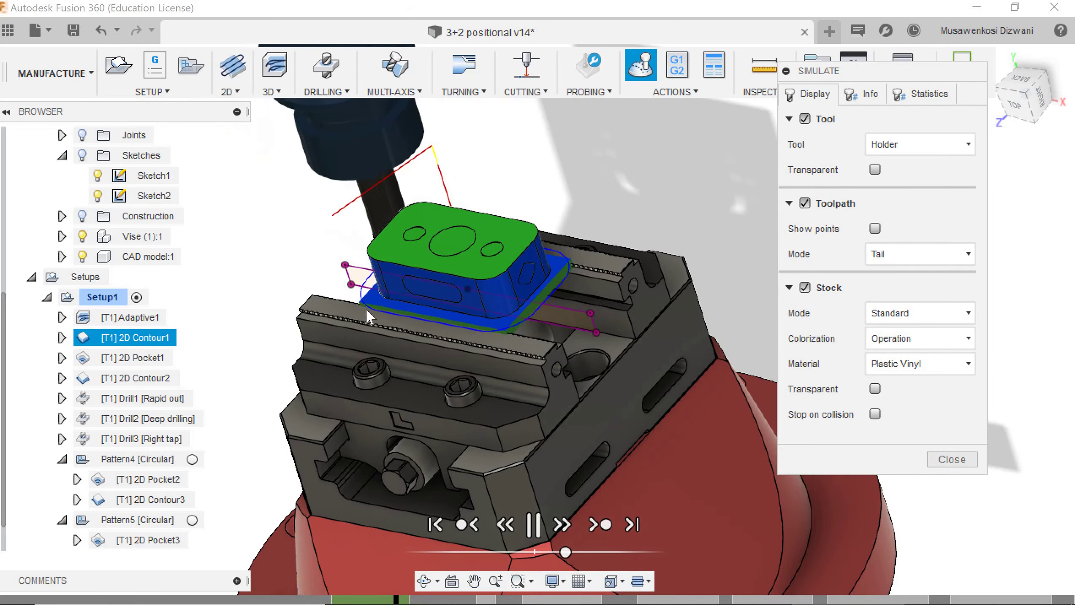
click(598, 526)
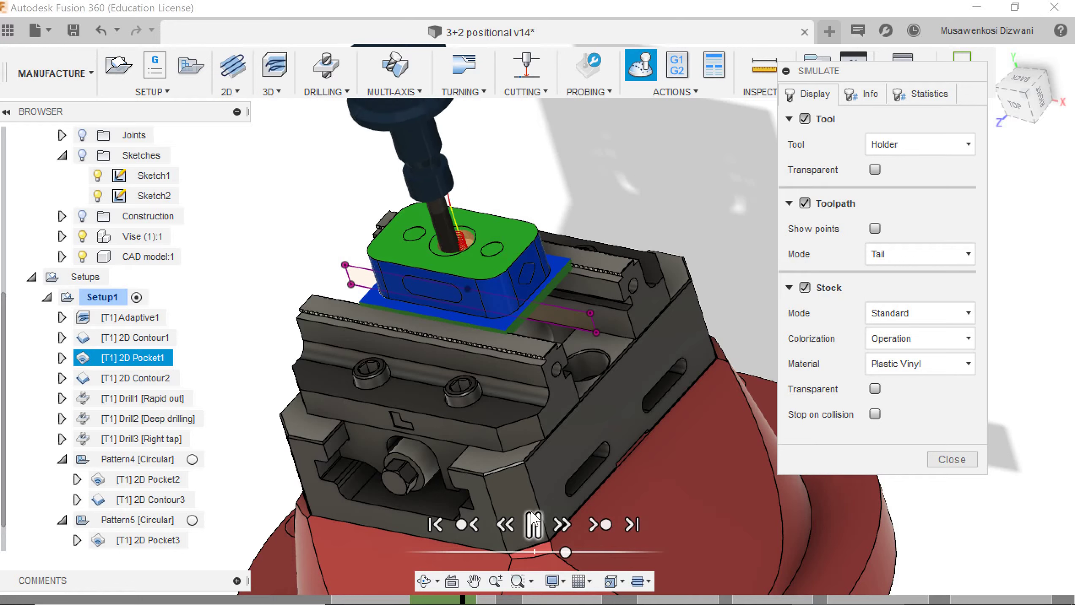
click(599, 527)
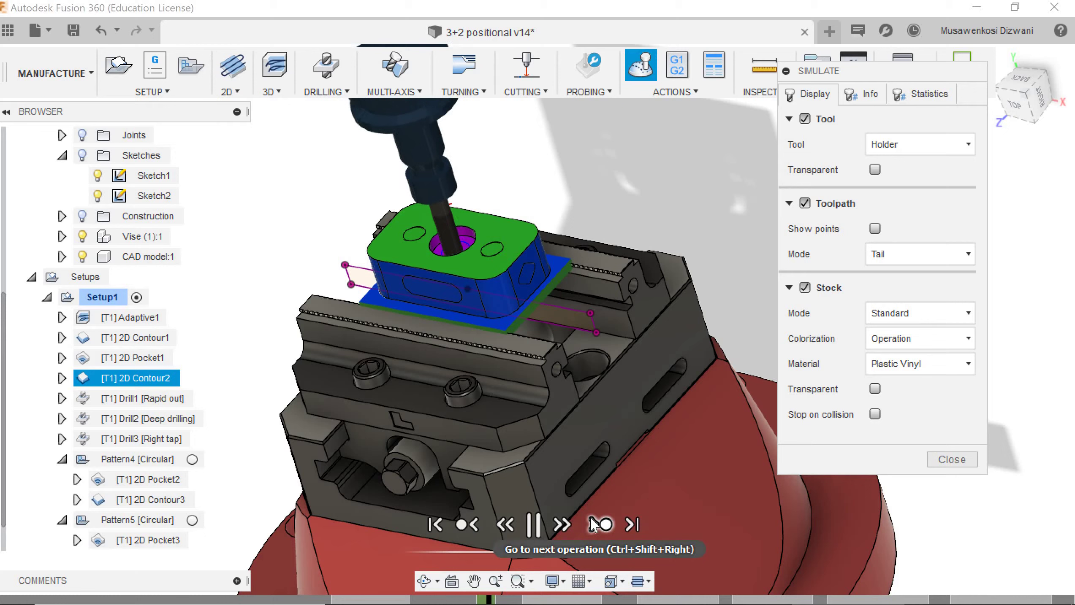
click(598, 528)
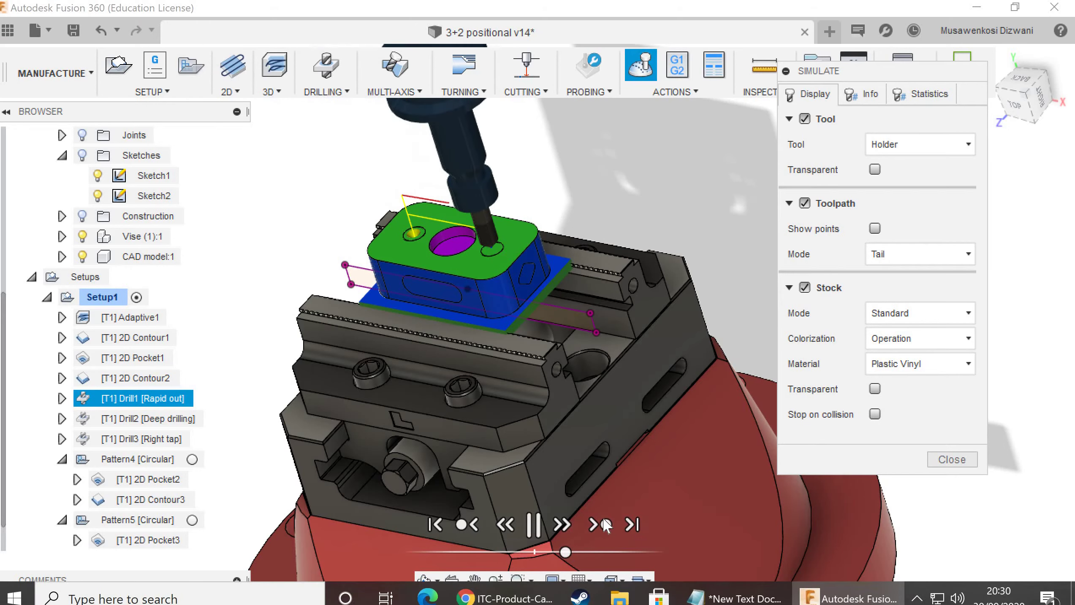
click(599, 525)
Continue the simulation to 2D Pocket2, examine the tool's sideways approach to the part, and close the simulation
scroll(387, 295, down, 1)
middle_drag(383, 294, 359, 208)
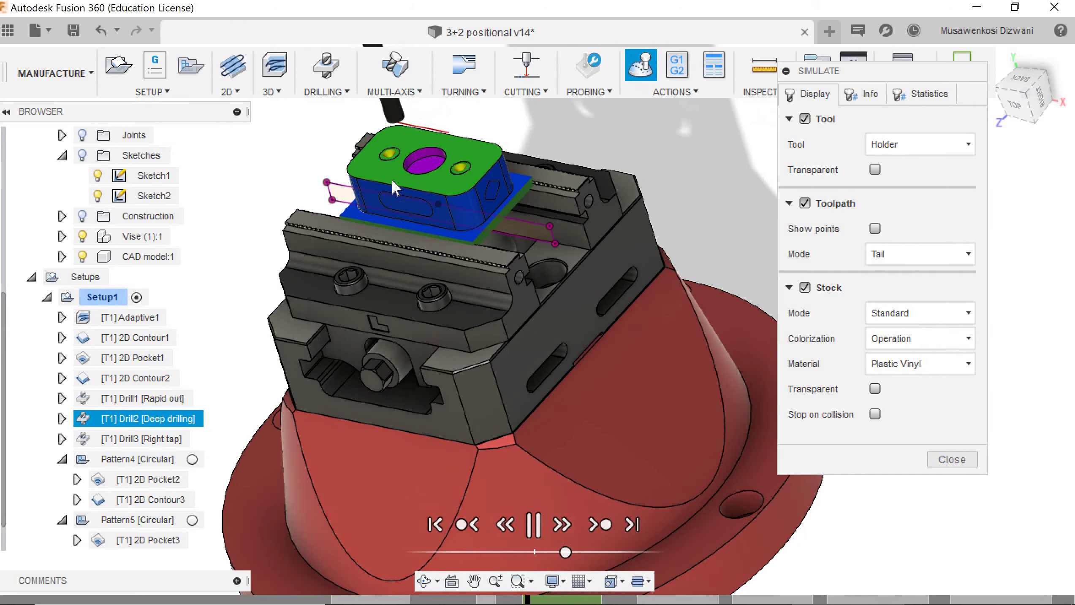
scroll(408, 232, down, 1)
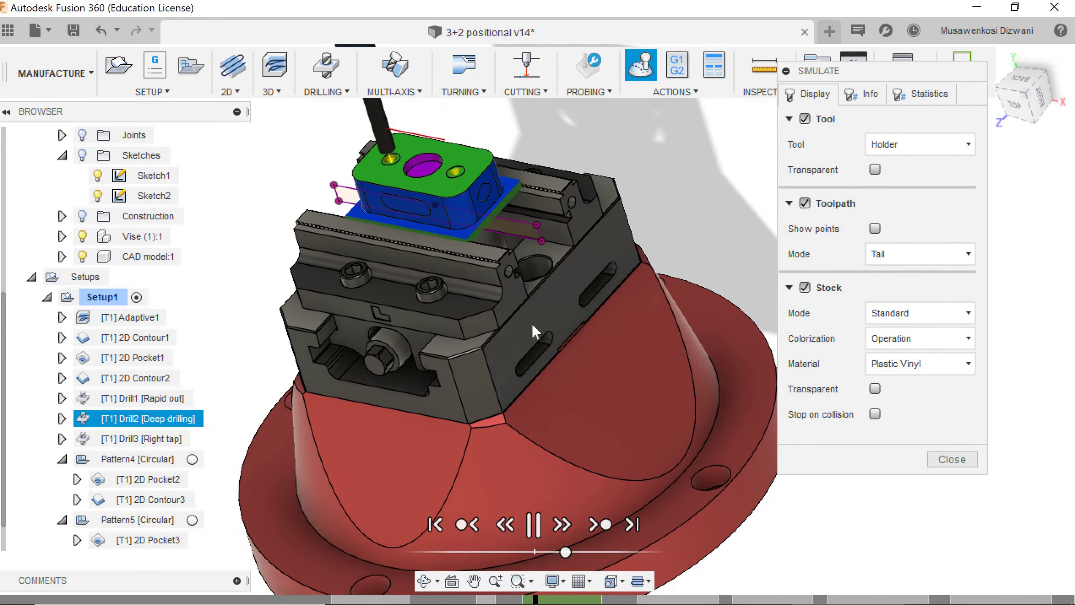
click(599, 530)
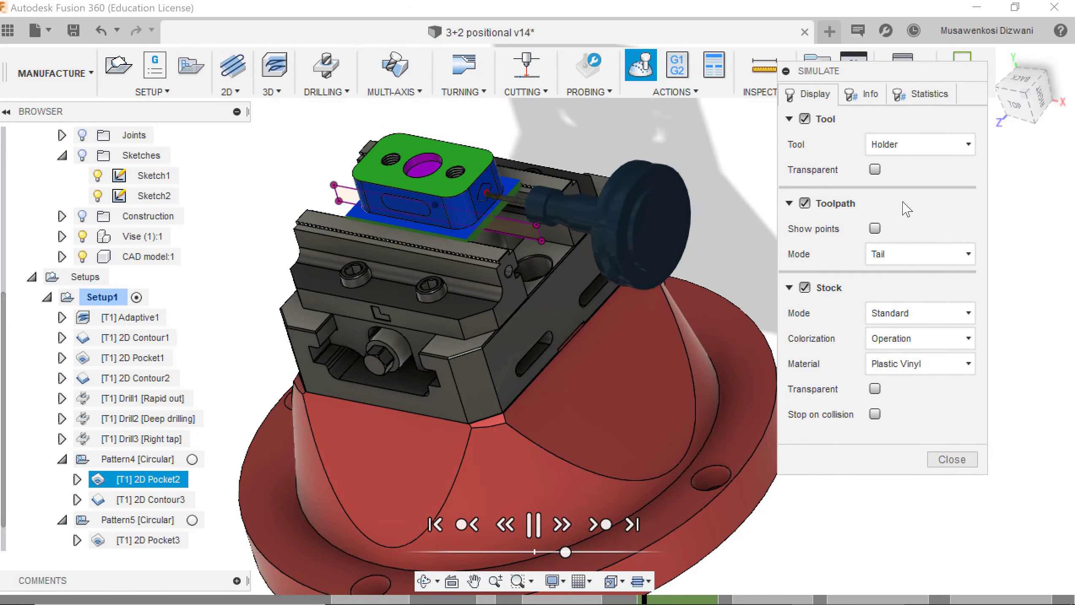
mouse_move(1031, 113)
mouse_down()
mouse_move(1011, 111)
mouse_move(1006, 85)
mouse_move(1031, 87)
mouse_up()
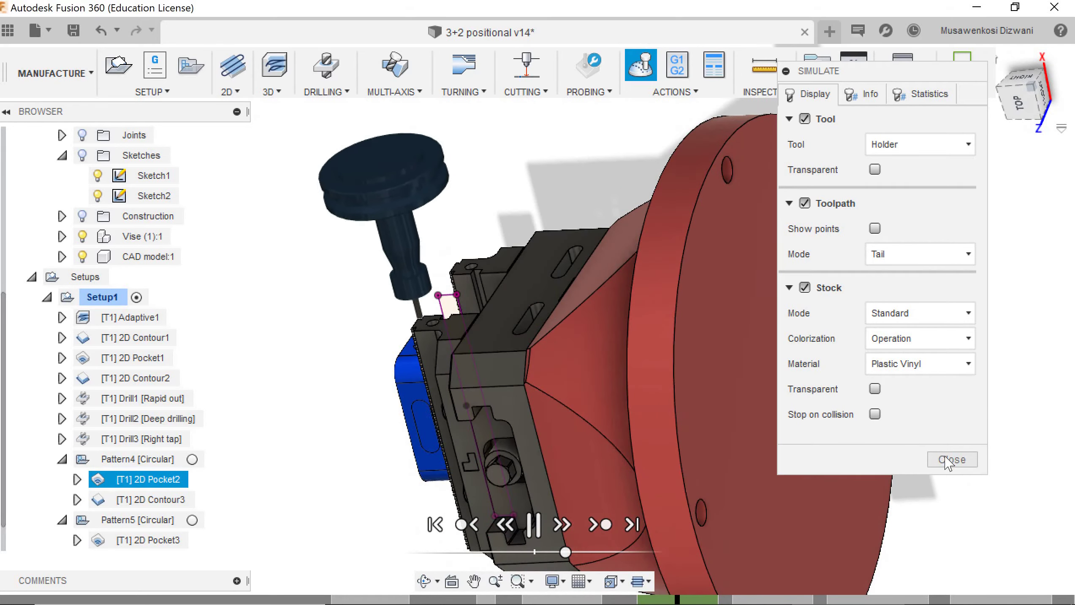
click(949, 459)
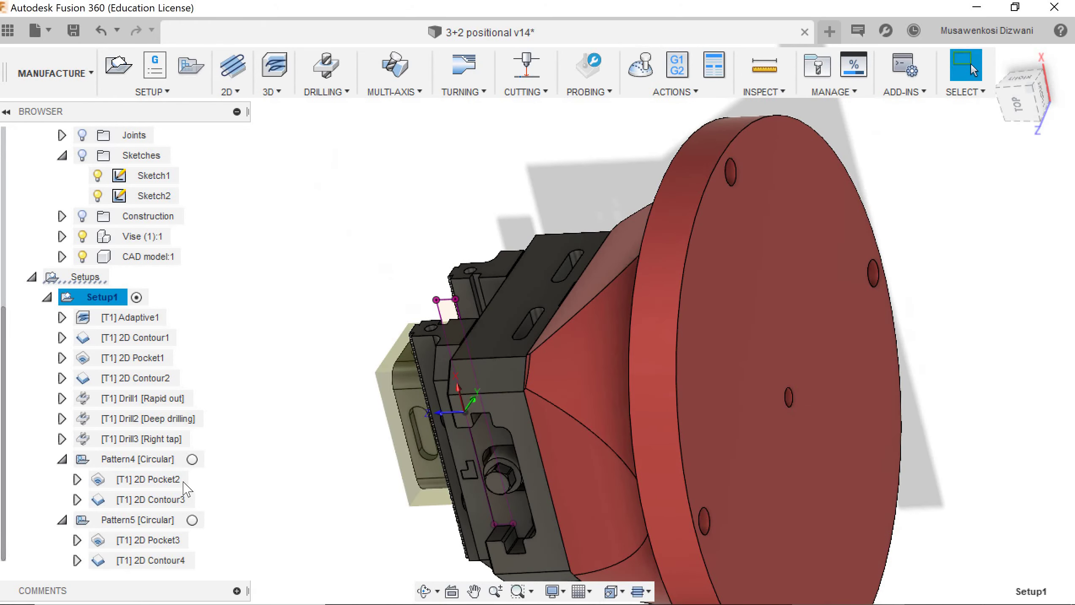
Open the 2D Pocket2 operation for editing and show its geometry and tool orientation settings
right_click(180, 481)
click(220, 10)
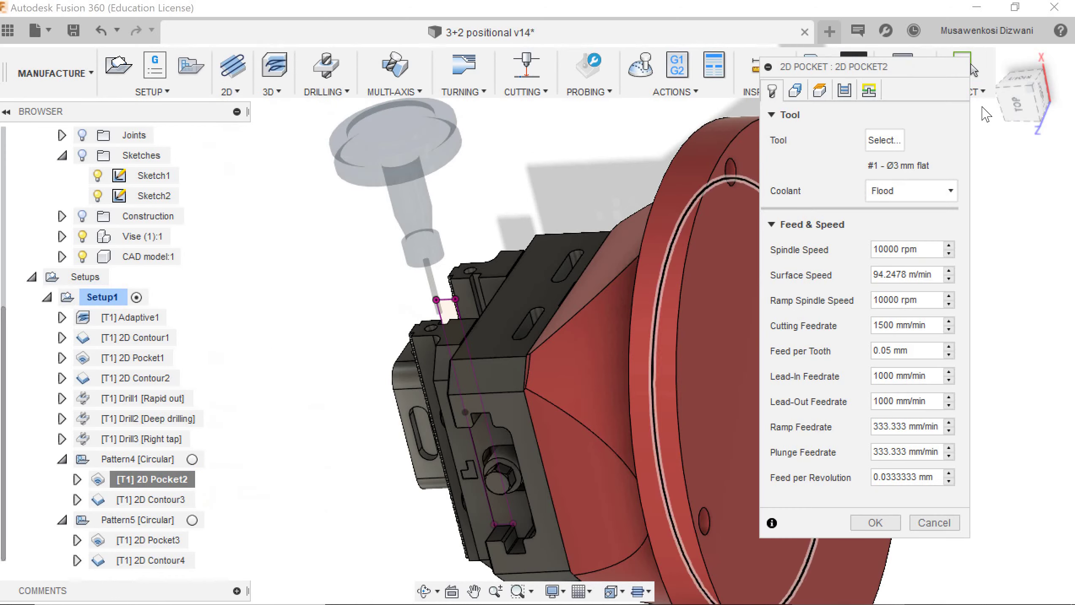
drag(1055, 111, 1026, 102)
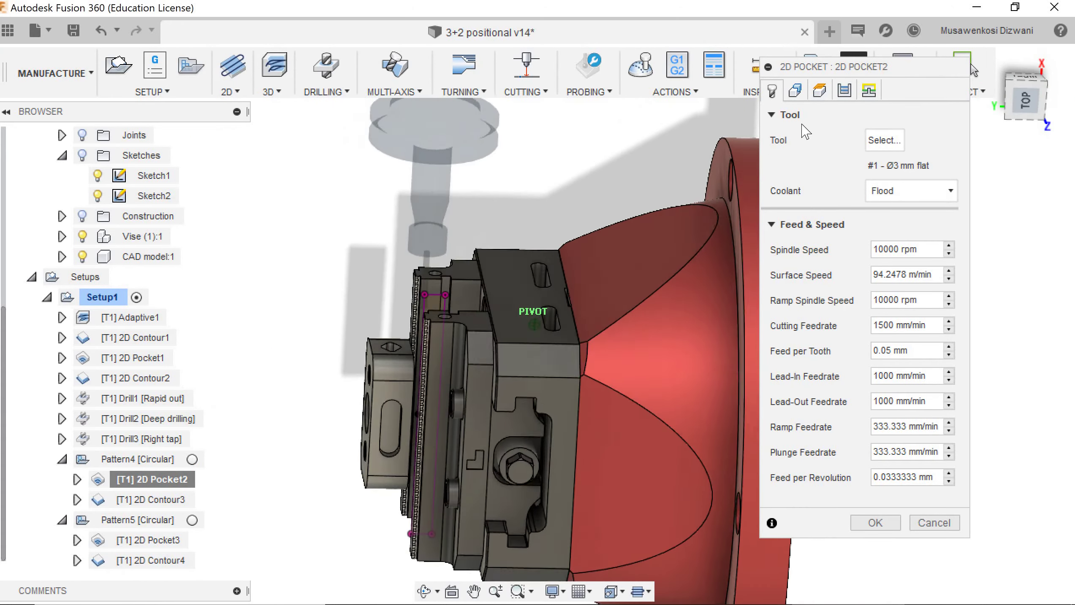
click(795, 91)
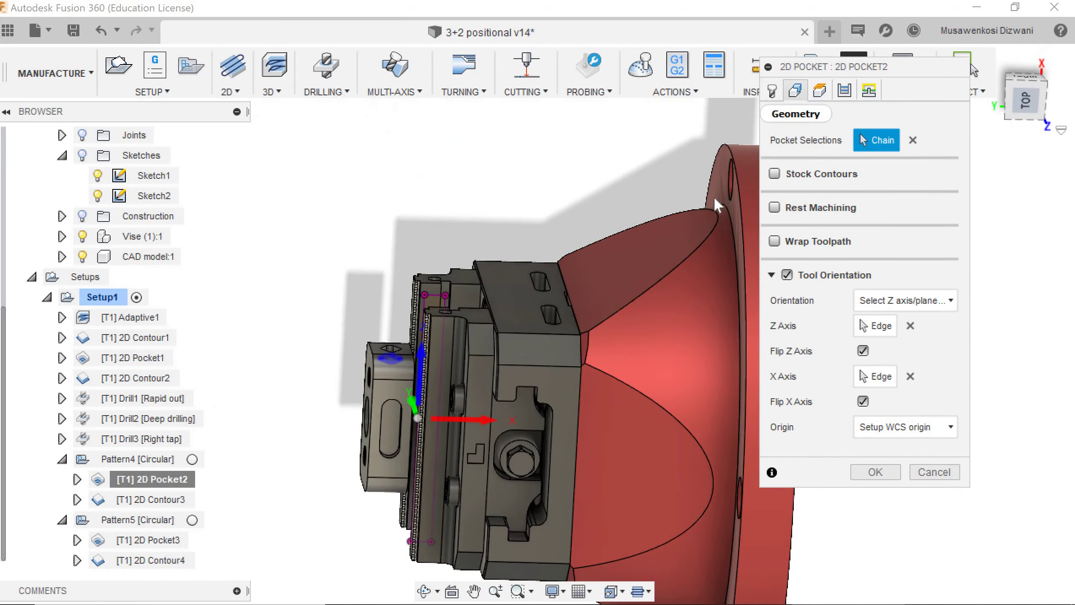
Inspect 2D Pocket2's tool orientation axes and selected pocket chain from angled, right and top views
click(1025, 102)
mouse_move(1016, 116)
mouse_down()
mouse_move(1037, 126)
mouse_move(1014, 121)
mouse_move(1031, 119)
mouse_up()
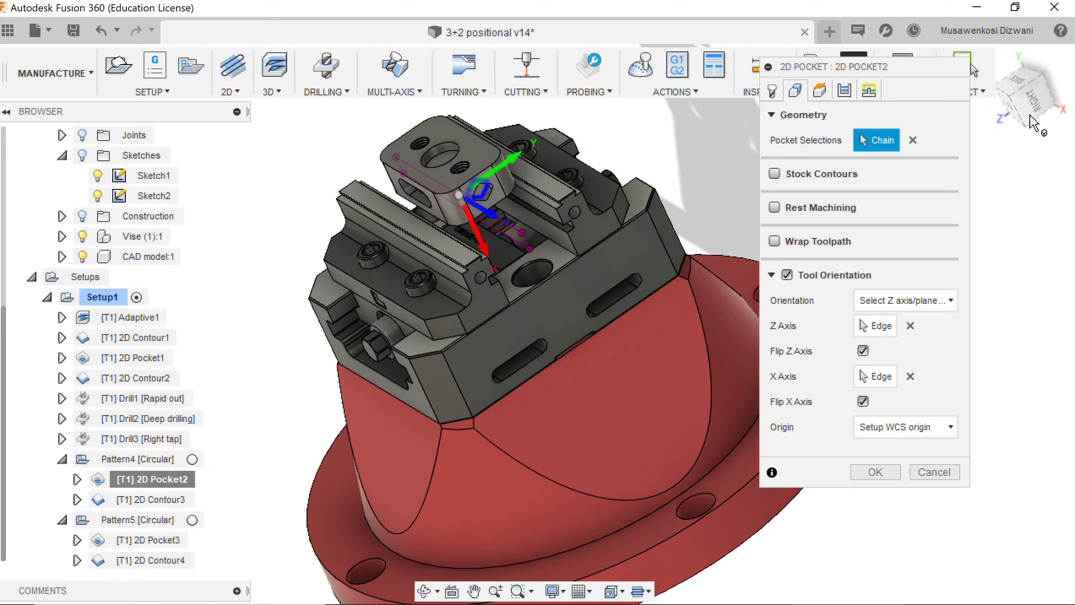
drag(1057, 82, 1073, 74)
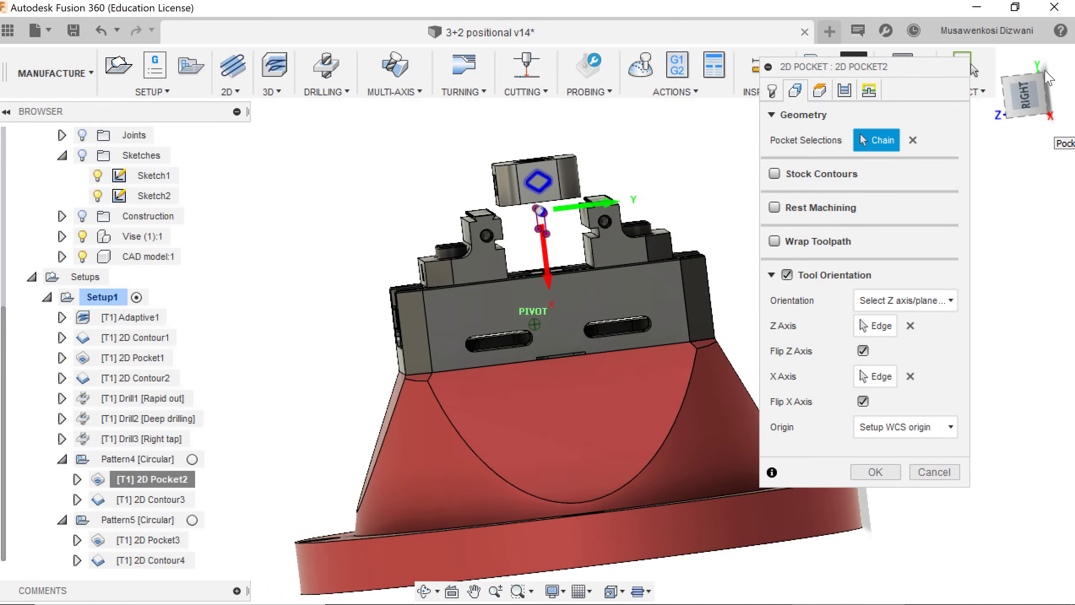
drag(1017, 83, 1025, 106)
click(1009, 102)
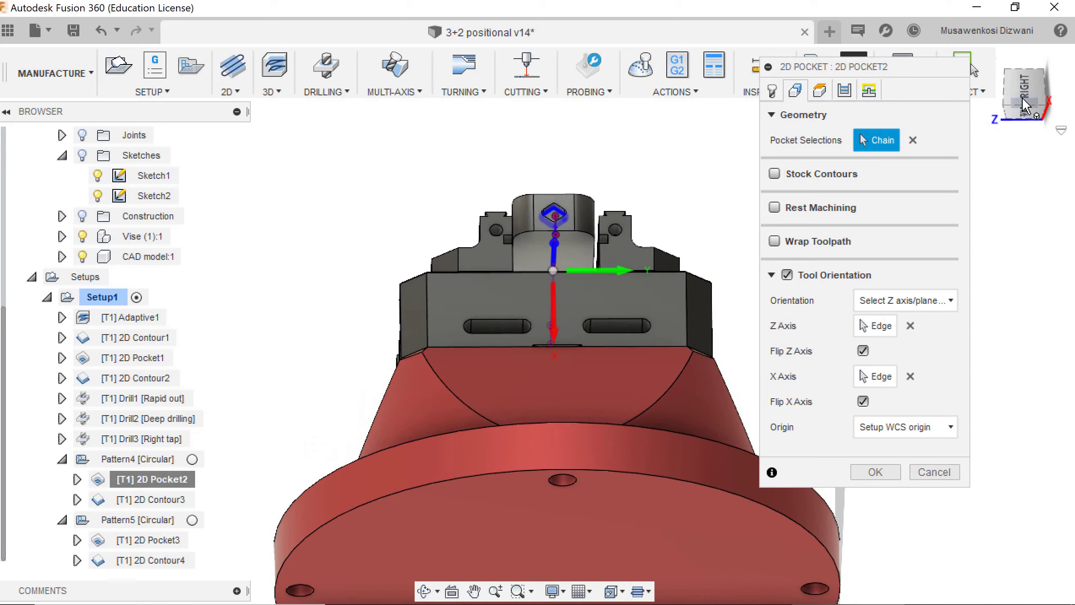
click(1034, 90)
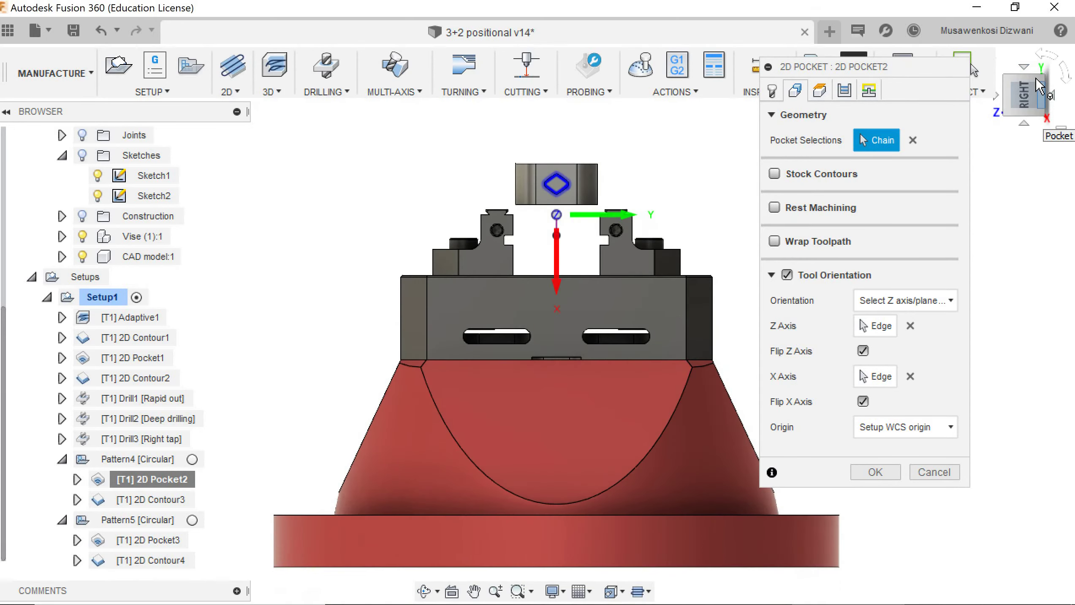
mouse_move(1002, 71)
mouse_down()
mouse_move(1036, 99)
mouse_move(1005, 107)
mouse_move(1015, 83)
mouse_move(1028, 91)
mouse_move(1019, 97)
mouse_move(1030, 120)
mouse_move(1025, 89)
mouse_move(1036, 106)
mouse_up()
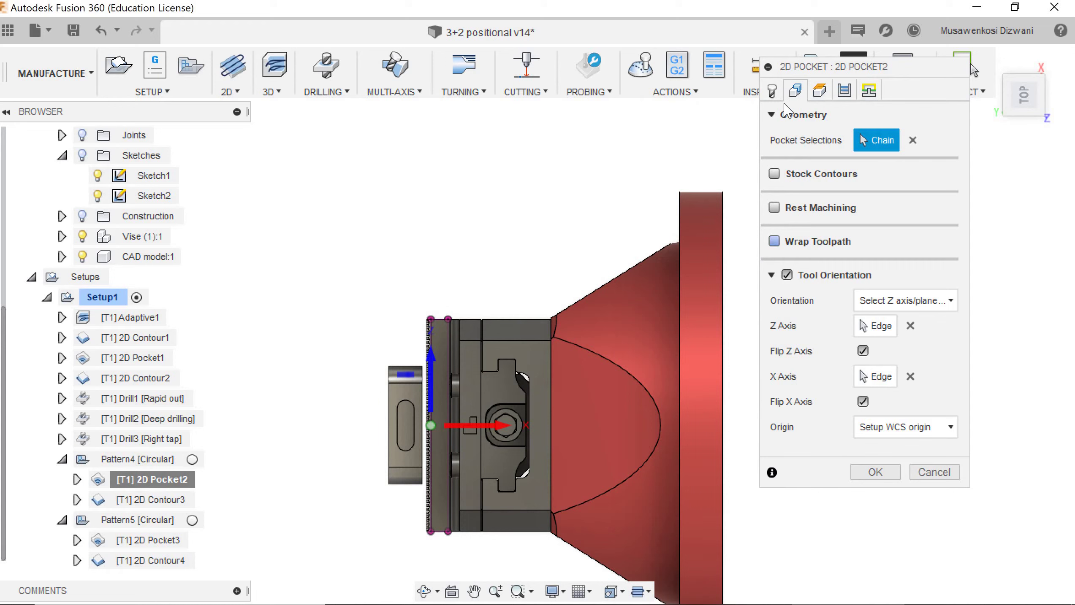
Examine the tool orientation against the vise from oblique angles and leave 2D Pocket2 without changes
click(773, 94)
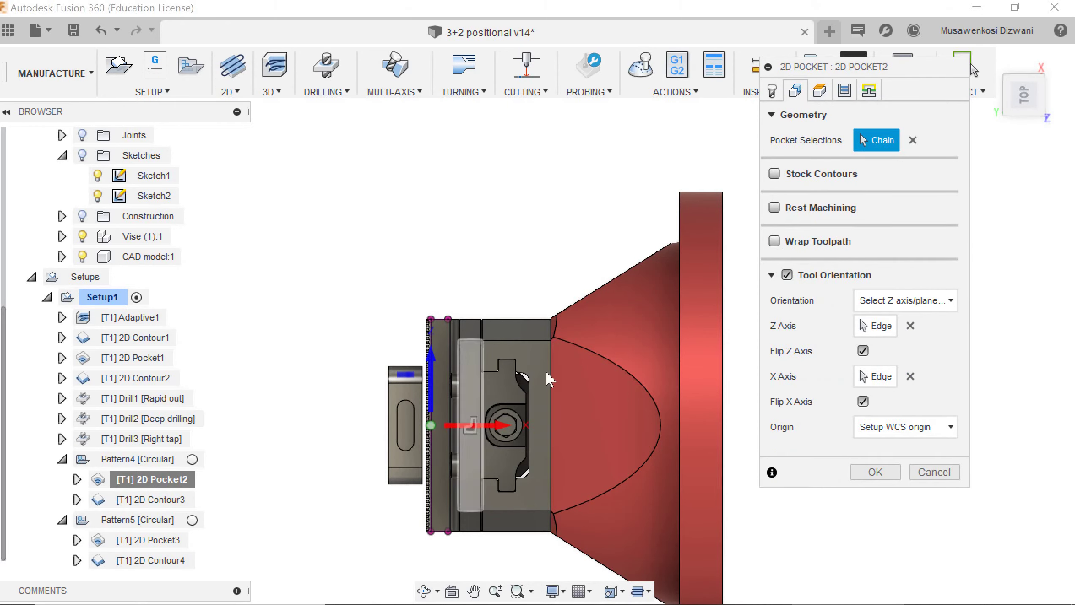
drag(1022, 108, 1025, 110)
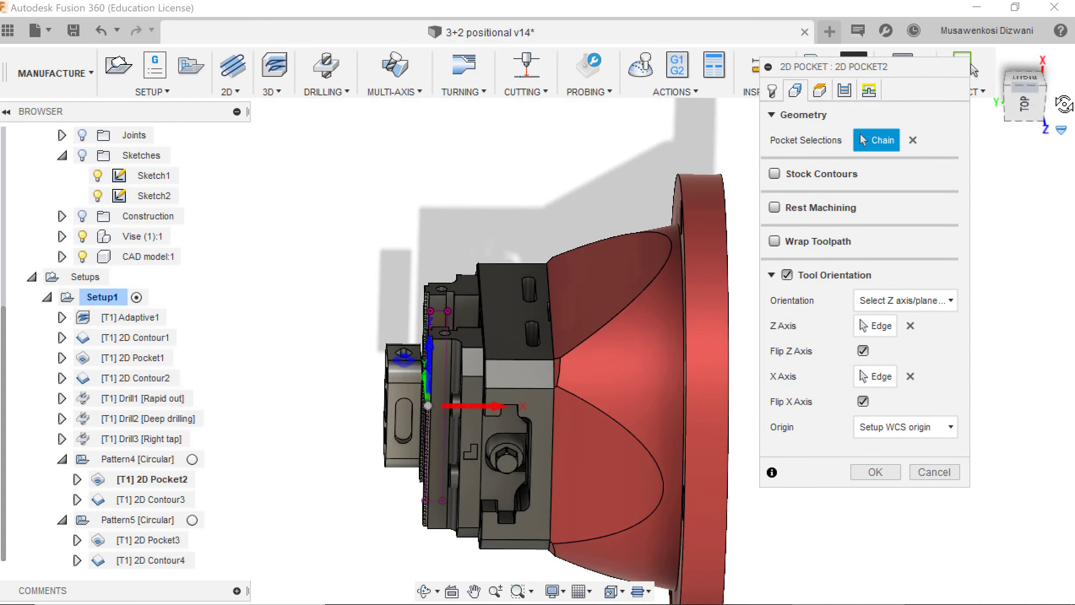
drag(1024, 83, 1050, 71)
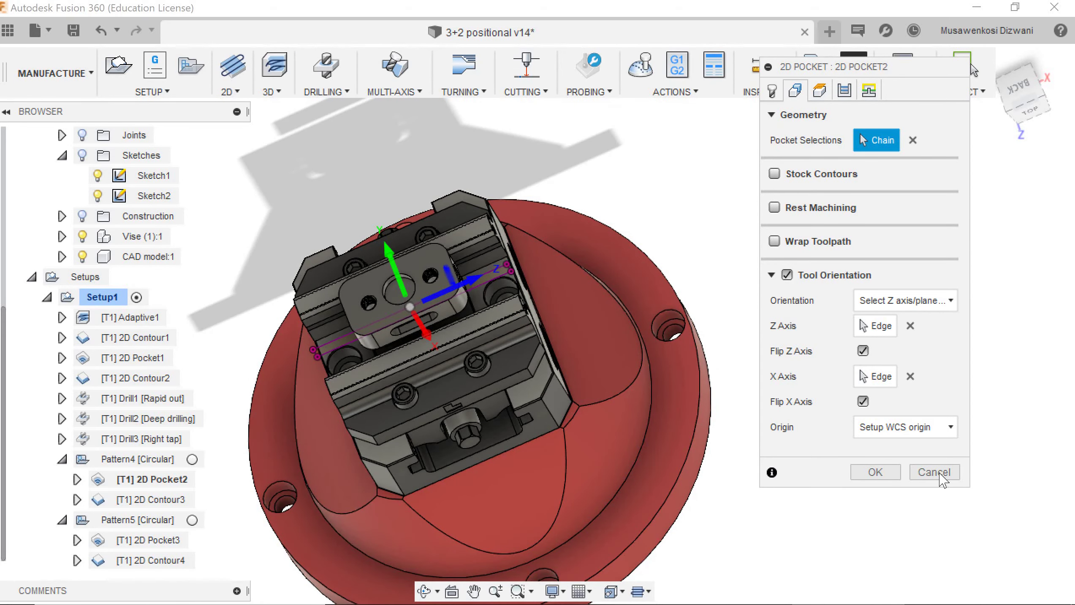
key(Escape)
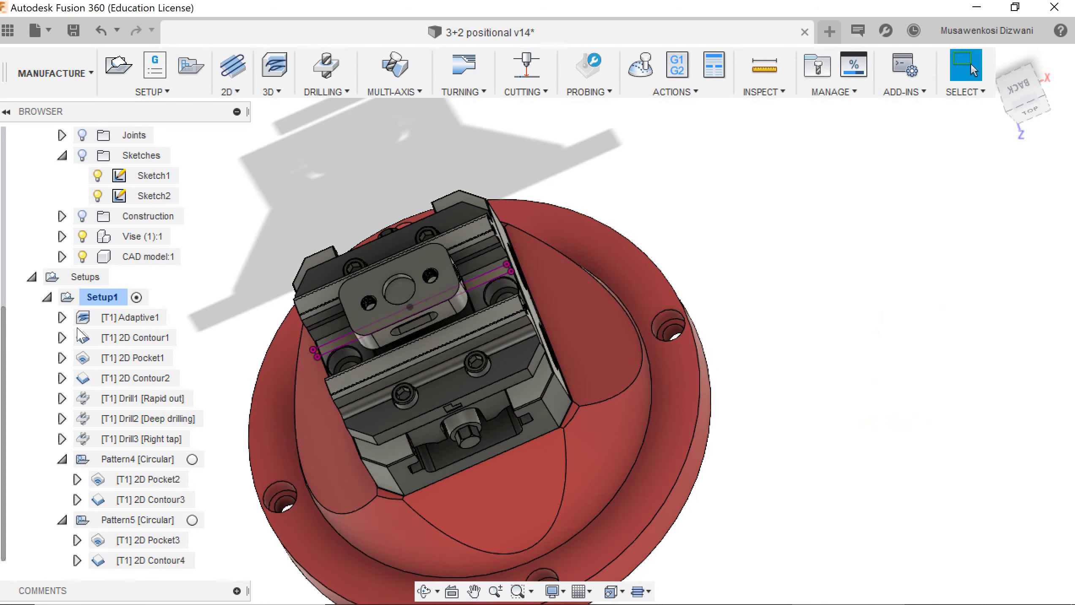
Select Setup1 to examine its stock and work coordinate system on the part from a lower angle, and deselect it
click(141, 319)
click(30, 362)
click(106, 298)
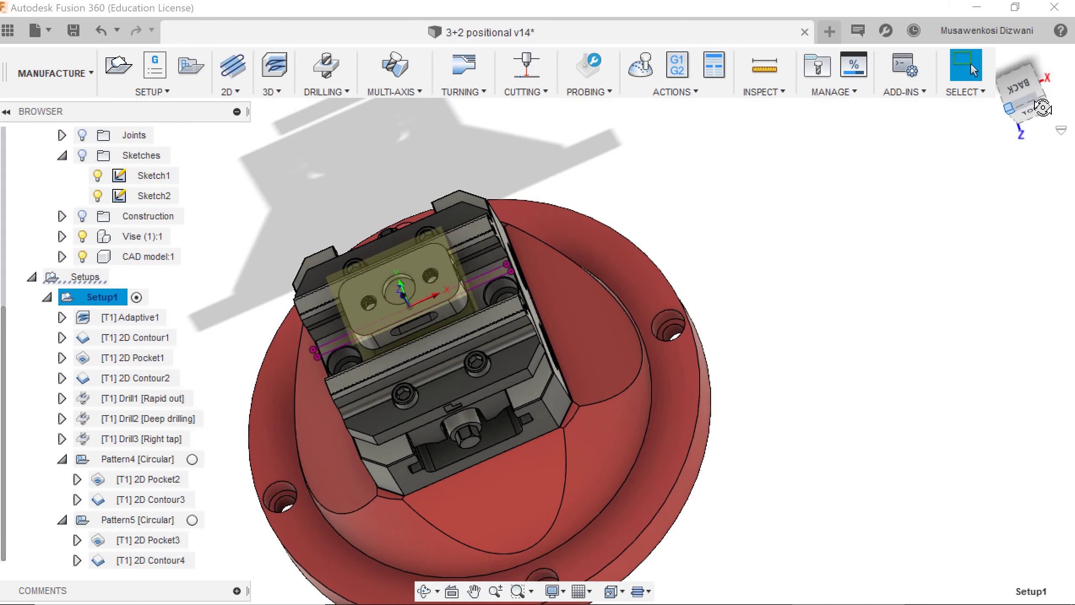
drag(1043, 108, 1023, 94)
click(822, 233)
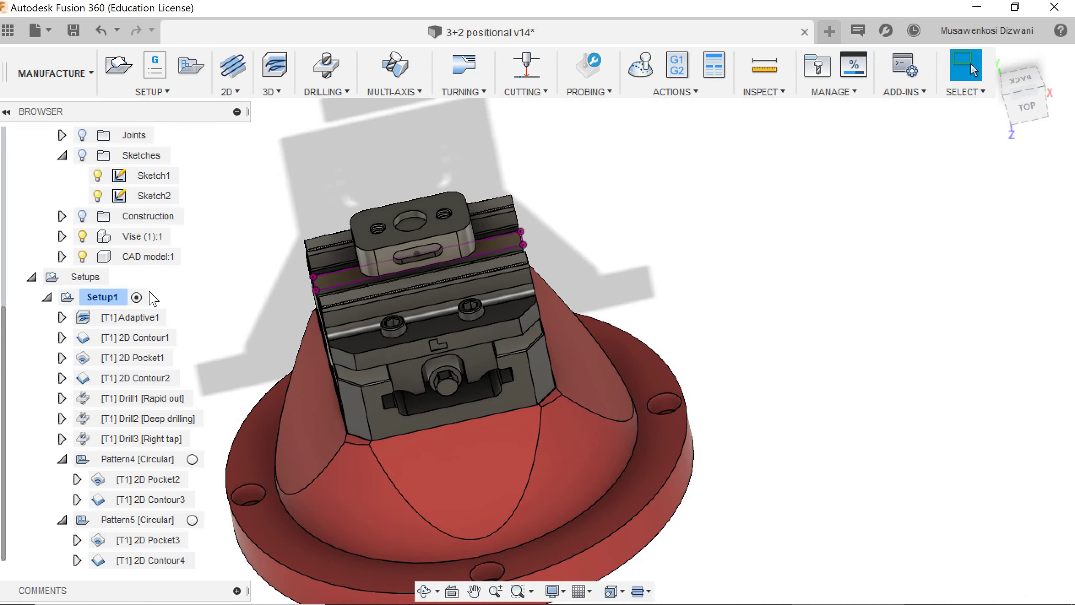
Compare Setup1's work coordinate system with the tool direction of 2D Pocket2 from top and angled views
click(445, 244)
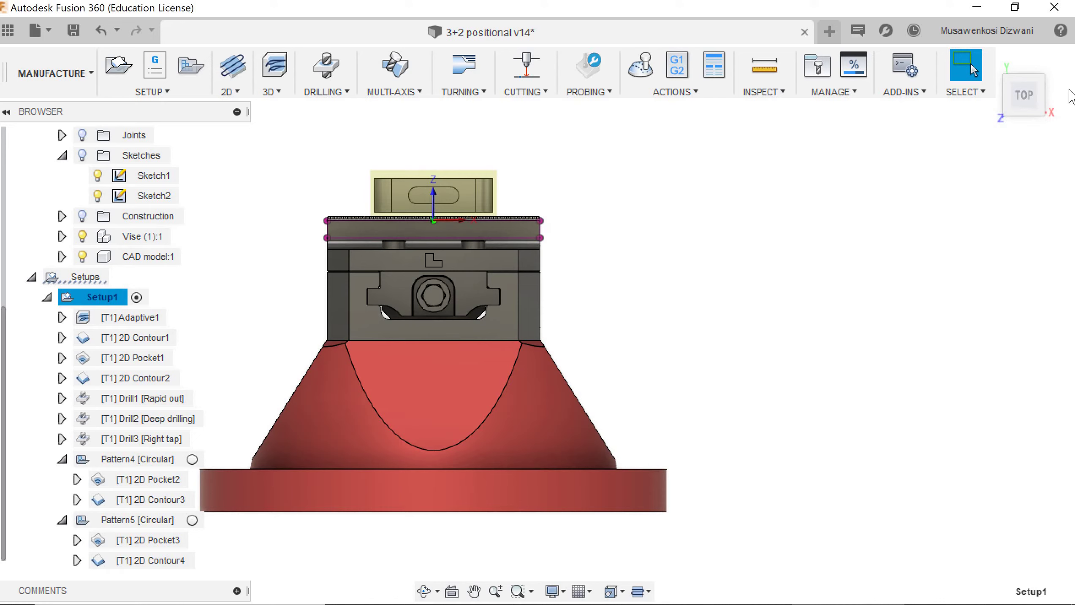
click(1026, 108)
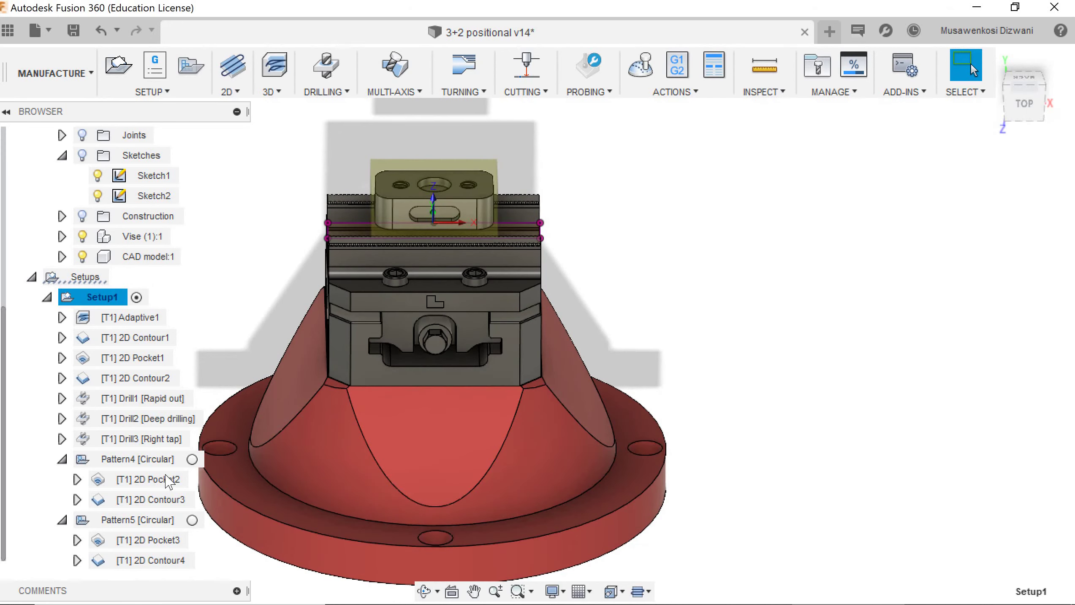
click(199, 478)
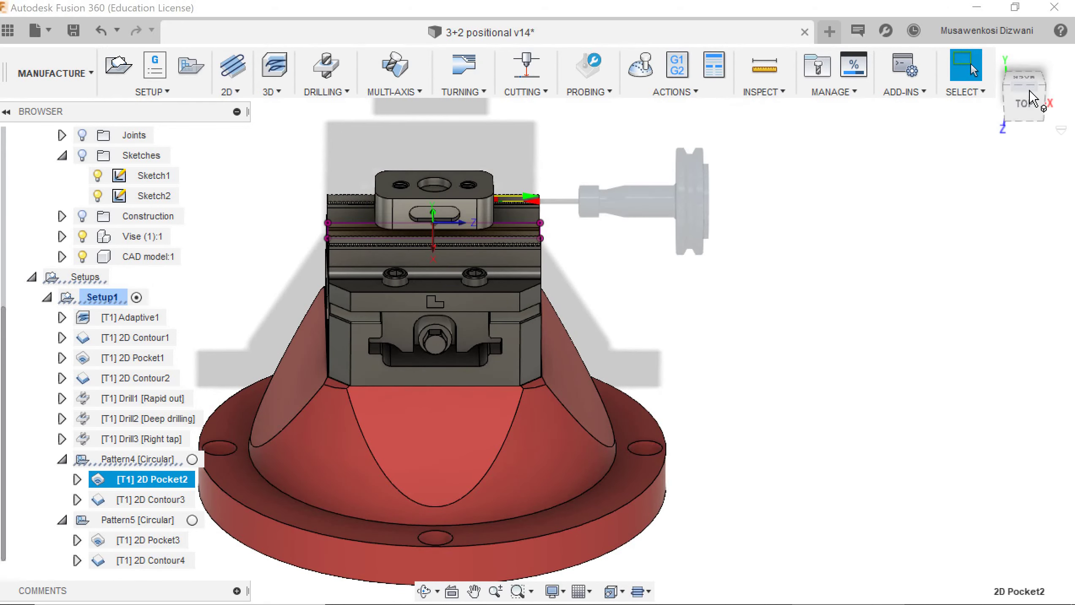
mouse_move(1024, 103)
mouse_down()
mouse_move(988, 123)
mouse_move(941, 123)
mouse_move(975, 127)
mouse_move(946, 136)
mouse_move(991, 137)
mouse_move(1031, 102)
mouse_up()
click(1037, 113)
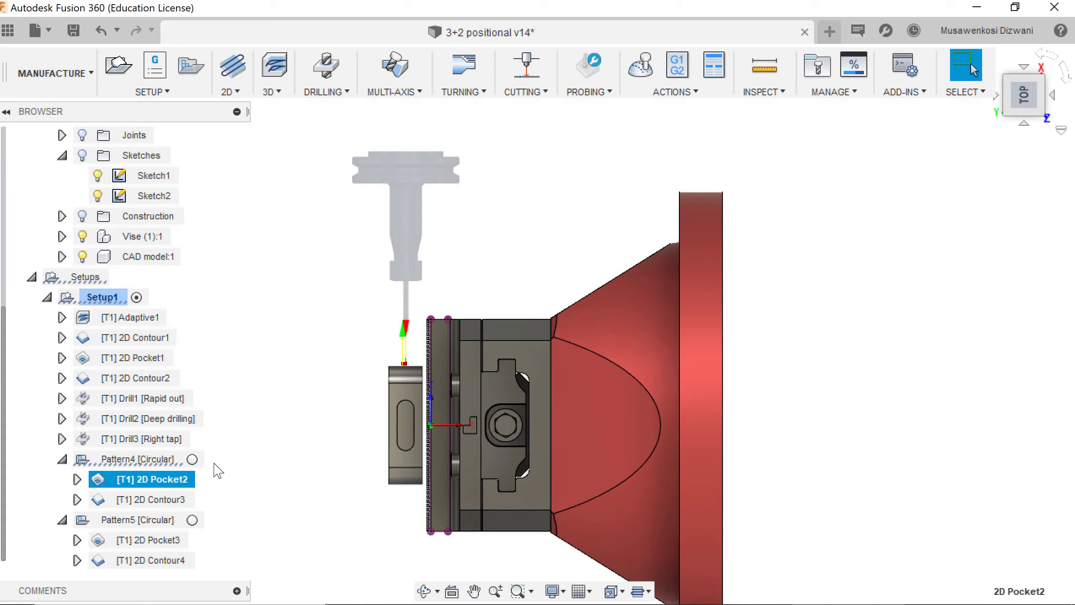
Open 2D Pocket2's geometry and tool orientation settings for editing and clear its Z axis and X axis selections
right_click(185, 480)
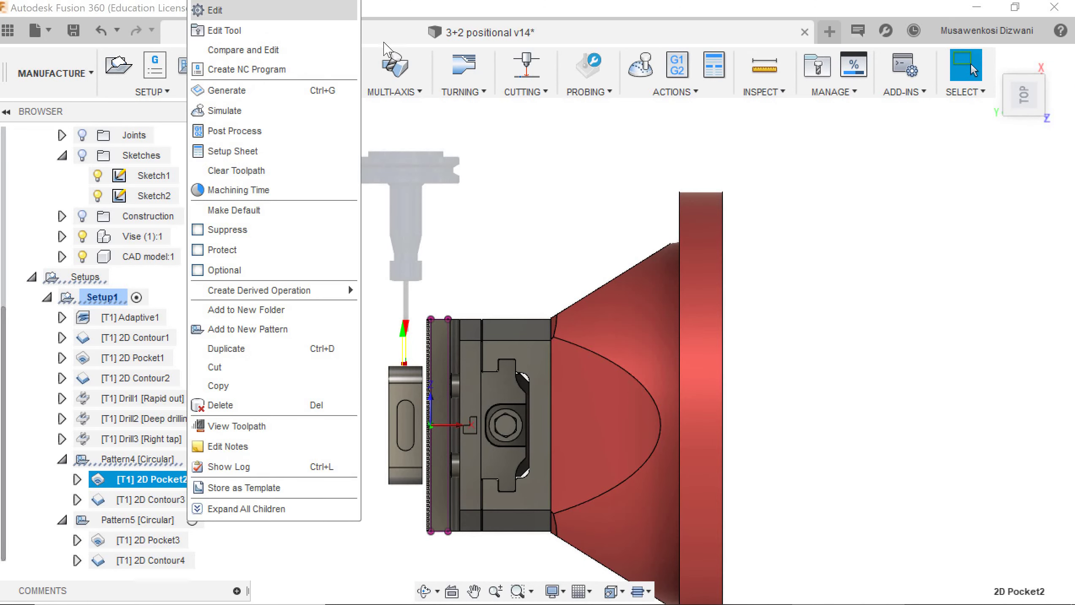
click(786, 112)
click(795, 91)
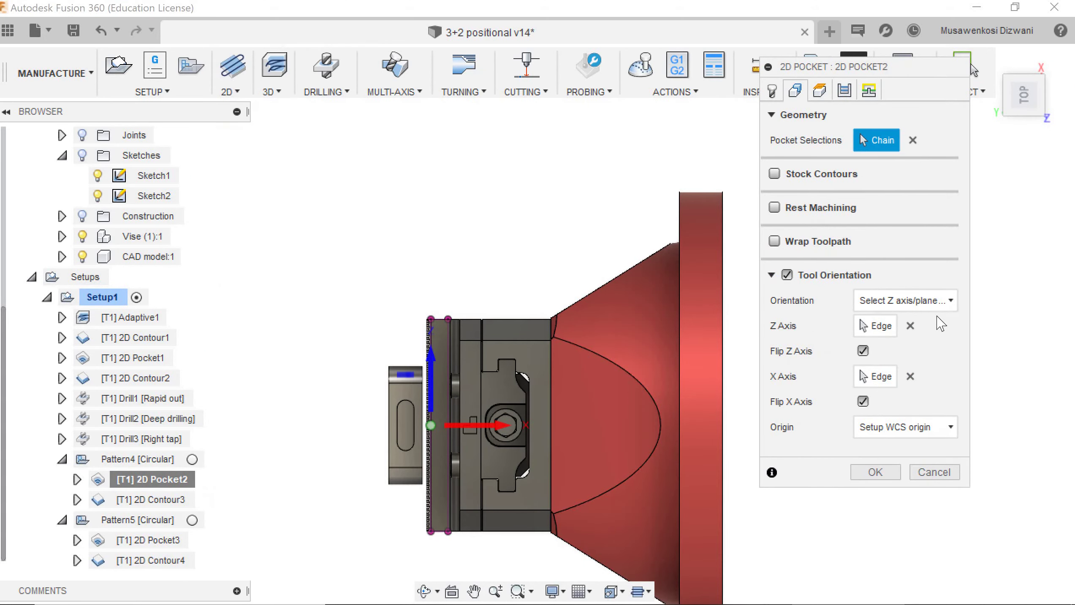
click(909, 326)
click(911, 377)
Review the tool orientation methods and keep Select Z axis/plane & X axis
click(911, 306)
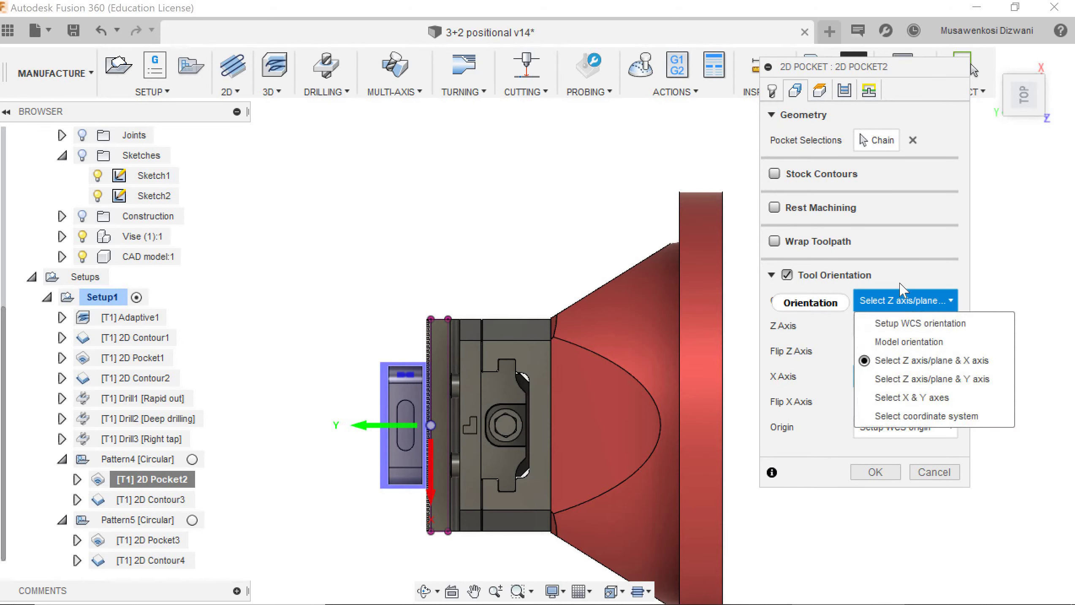
click(904, 299)
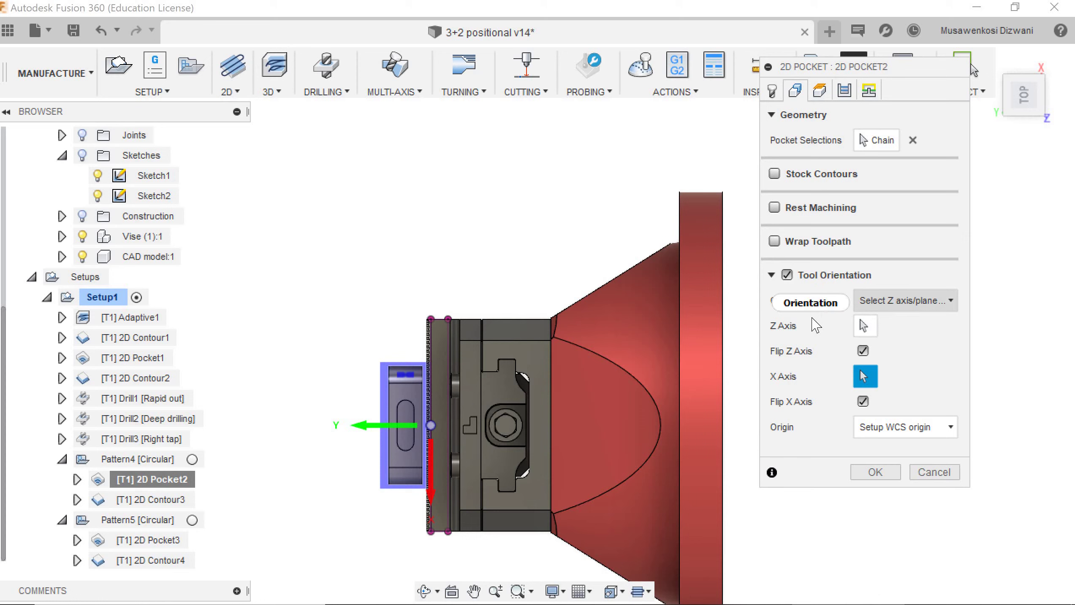
click(903, 301)
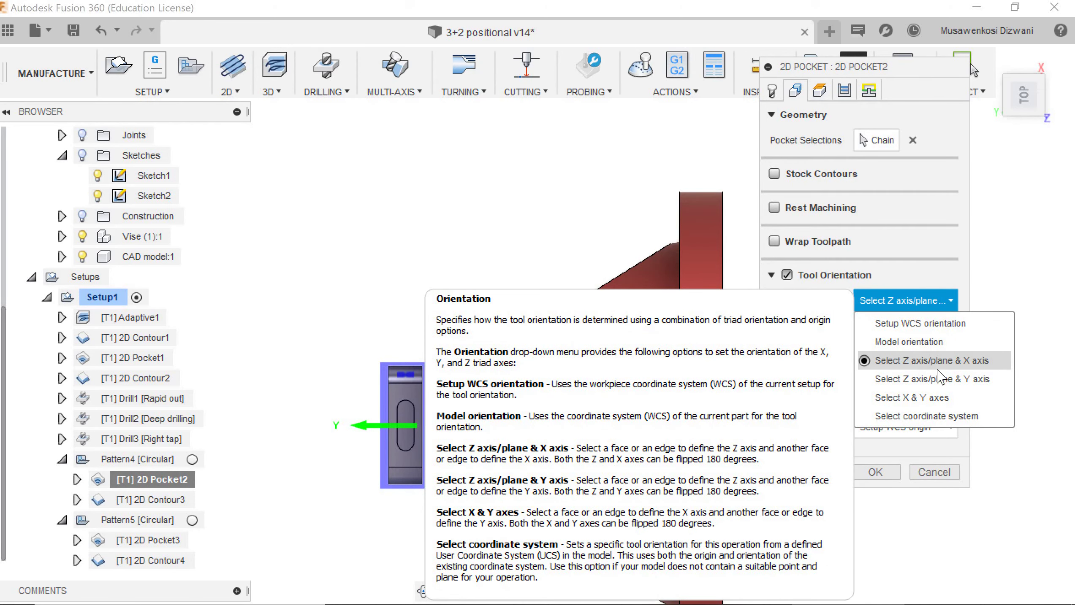
click(928, 361)
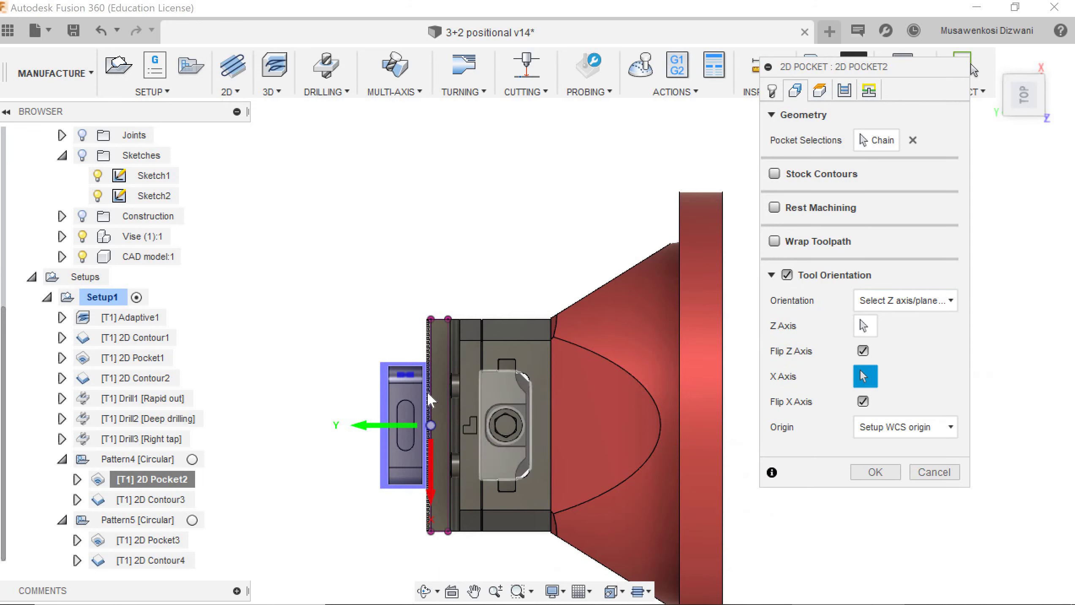
Try vise edges as the X axis and Z axis references for the tool orientation, and clear both selections
click(491, 401)
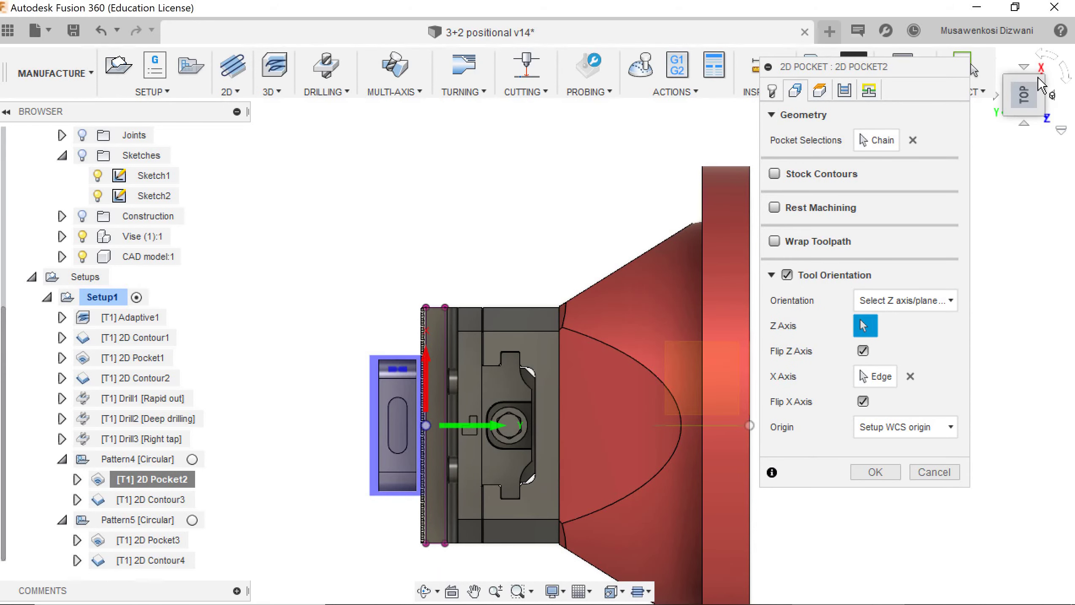
mouse_move(1040, 102)
mouse_down()
mouse_move(1047, 114)
mouse_move(1036, 91)
mouse_move(1051, 105)
mouse_move(1041, 103)
mouse_up()
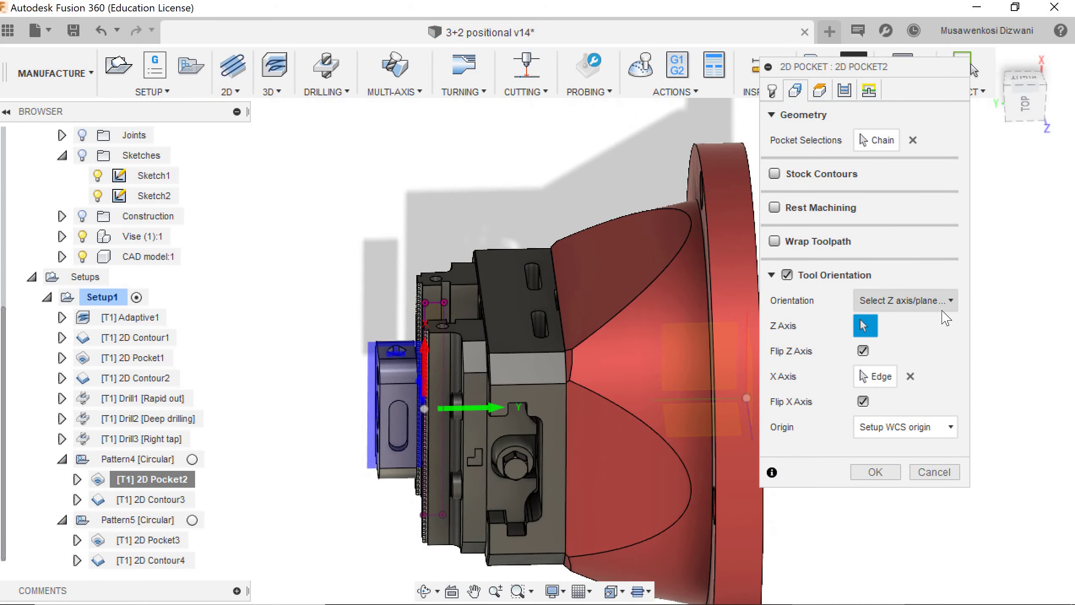
click(895, 308)
click(892, 309)
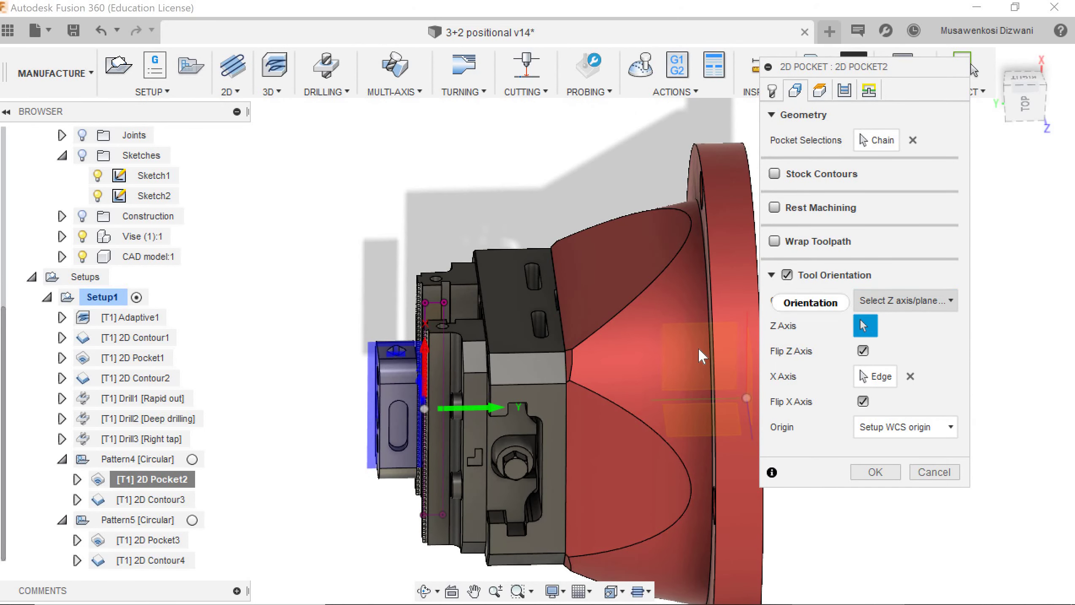
click(1021, 106)
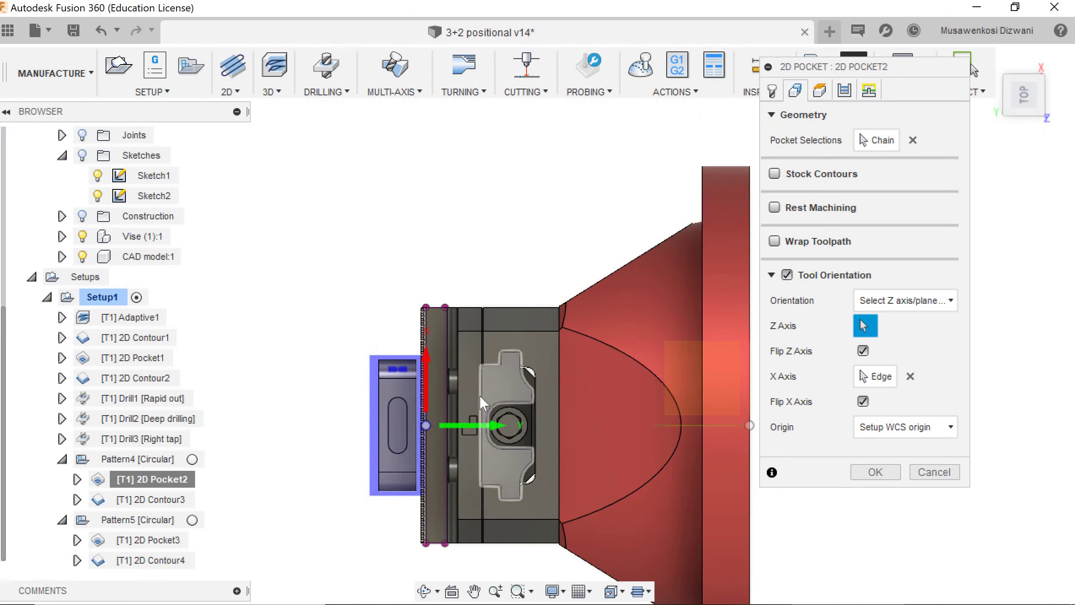
click(480, 397)
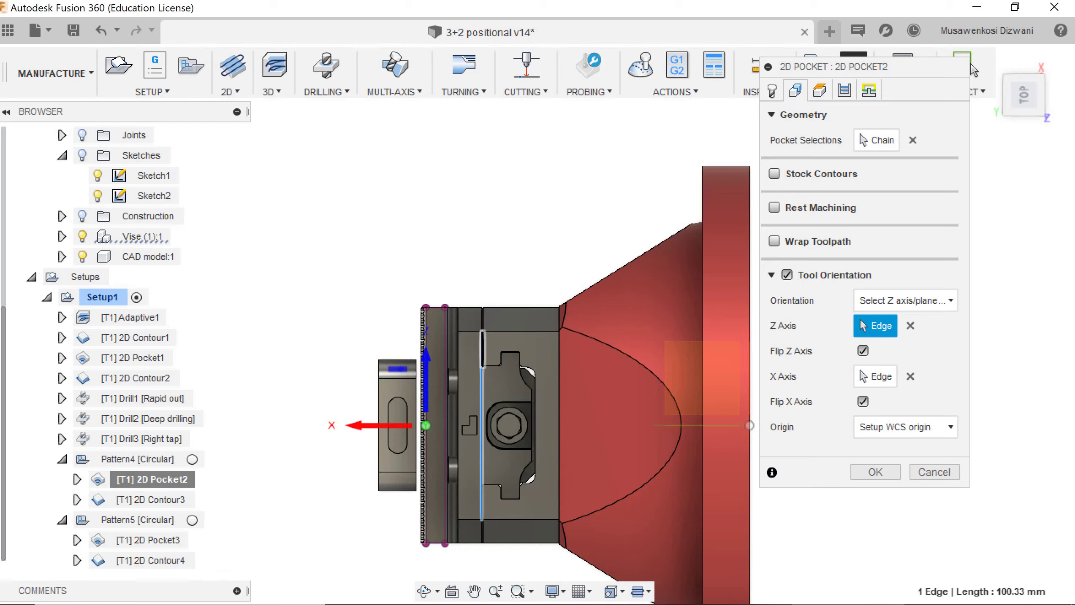
click(498, 331)
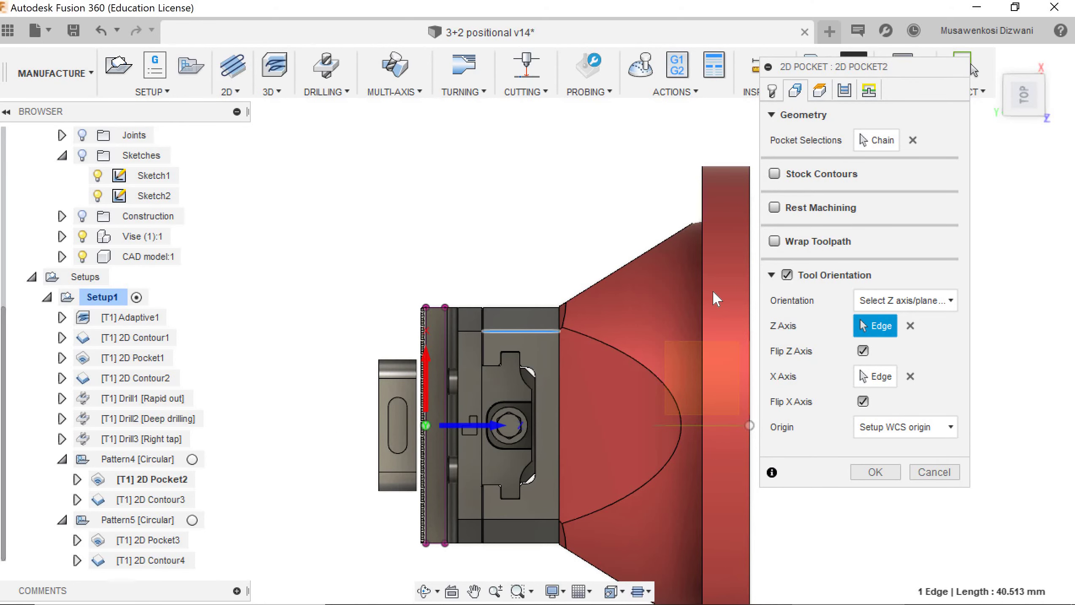
click(910, 327)
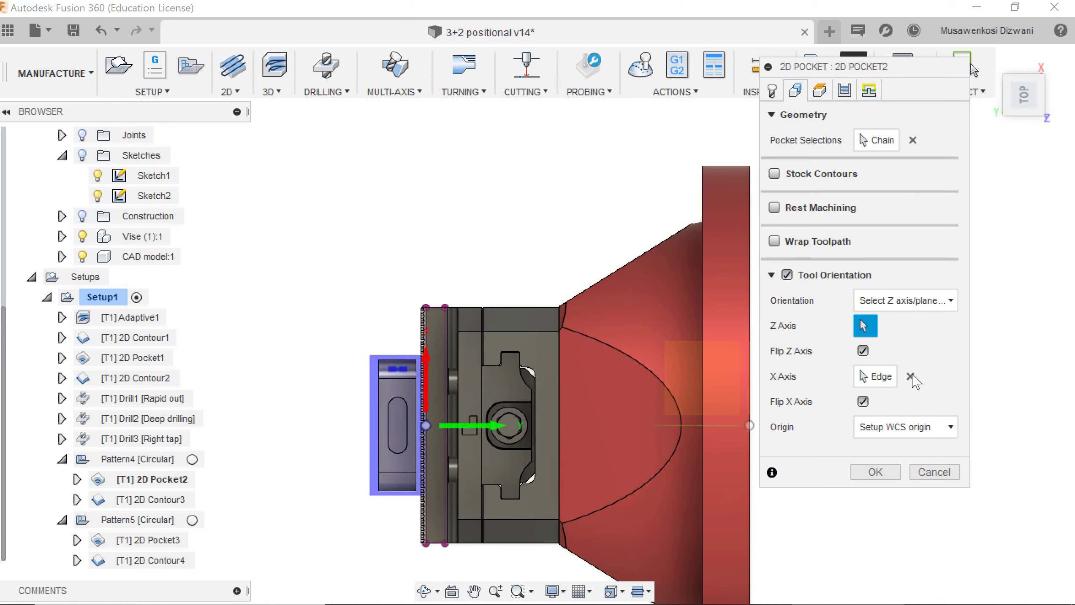
click(909, 377)
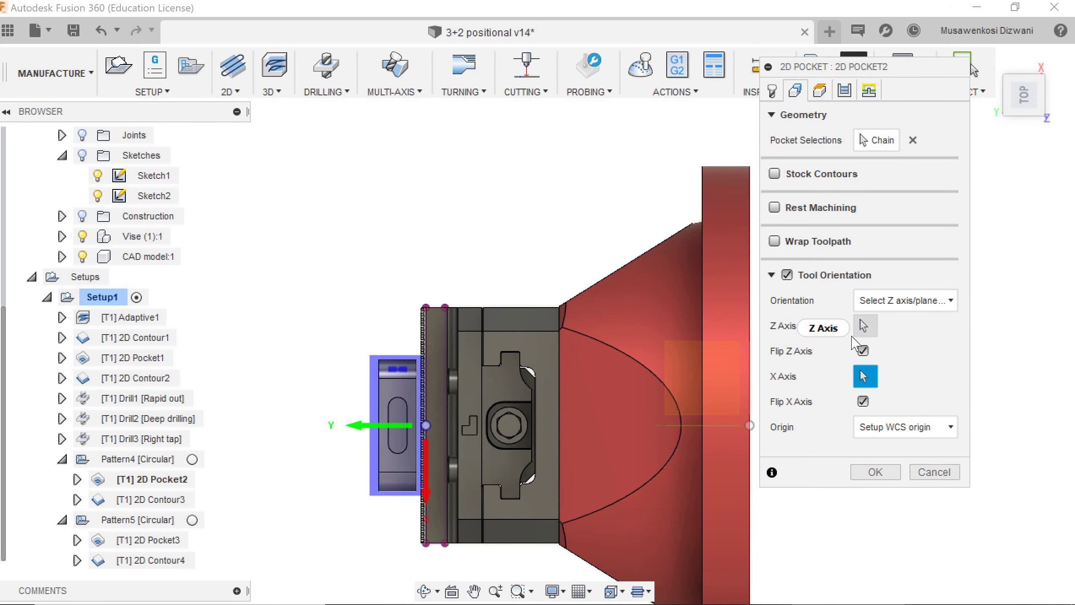
Set 2D Pocket2's Z axis to the part's long edge beside the jaws and its X axis to a short side edge, and accept
click(865, 326)
scroll(414, 419, up, 3)
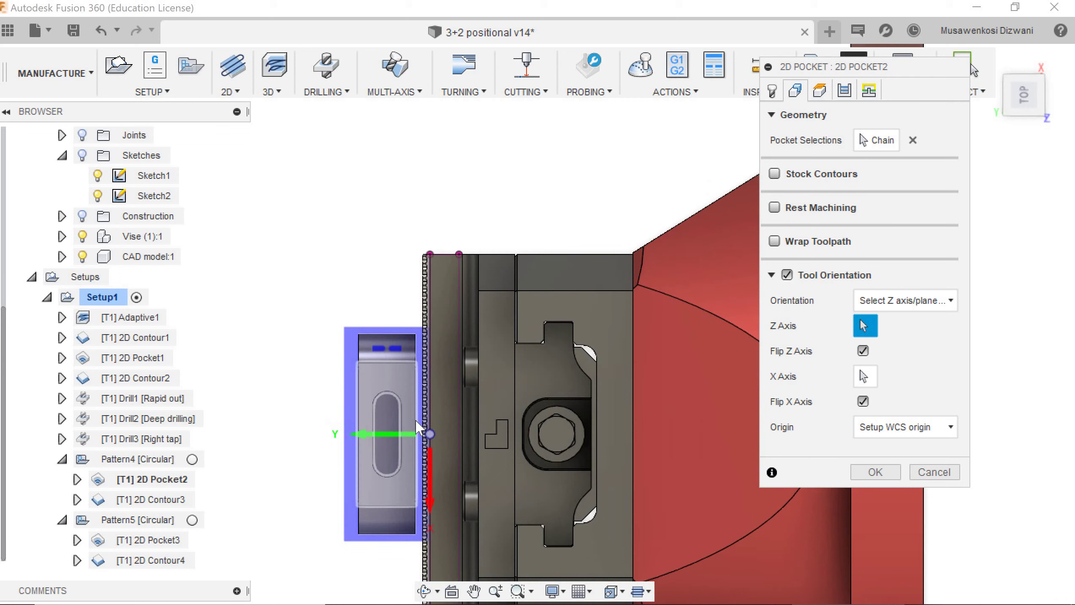
click(424, 431)
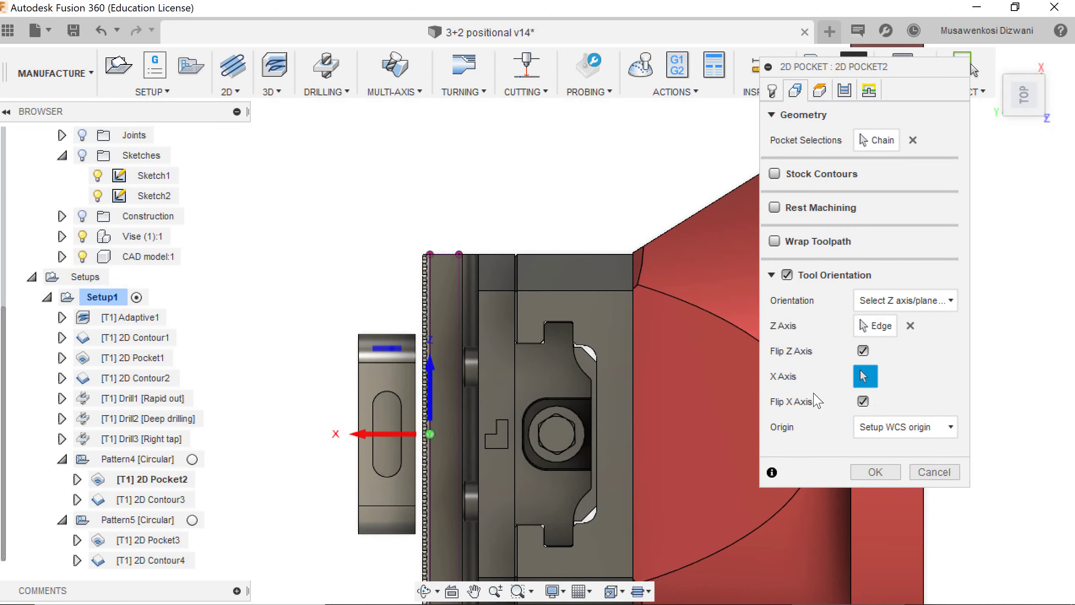
click(406, 502)
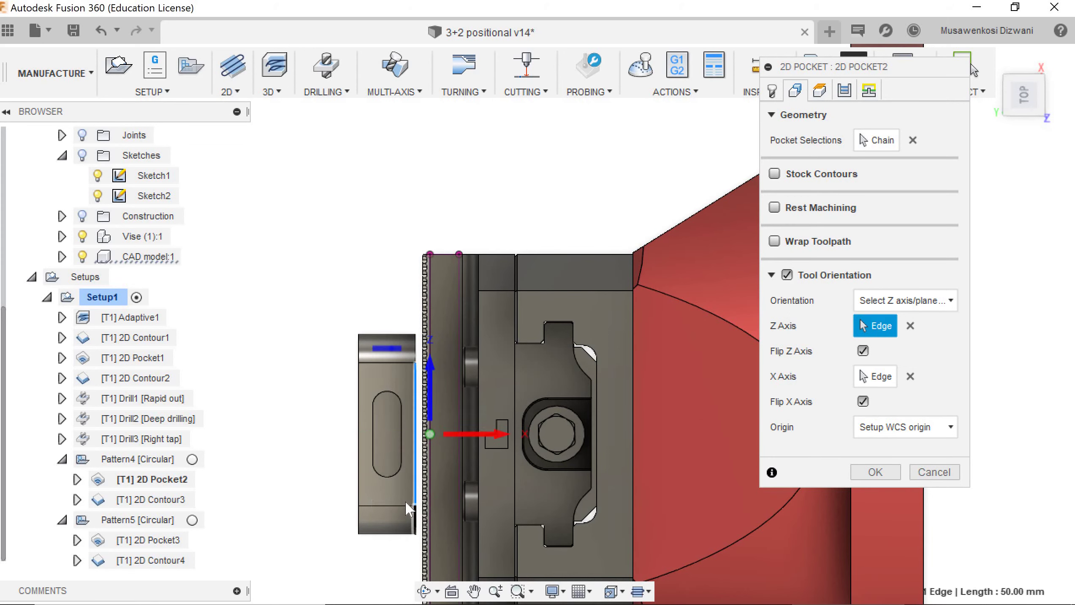
click(1012, 114)
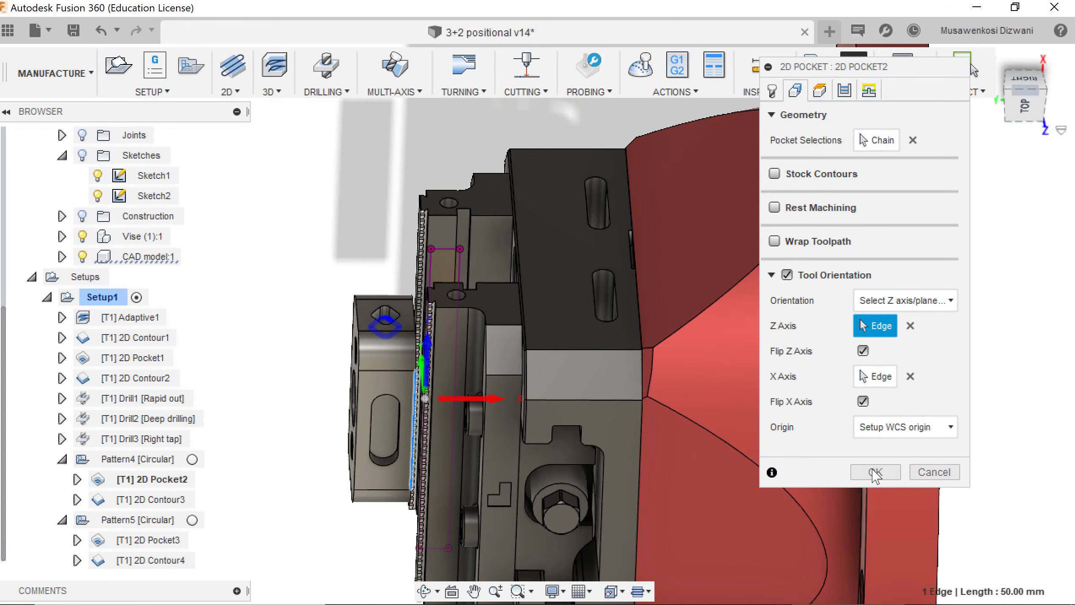
click(873, 471)
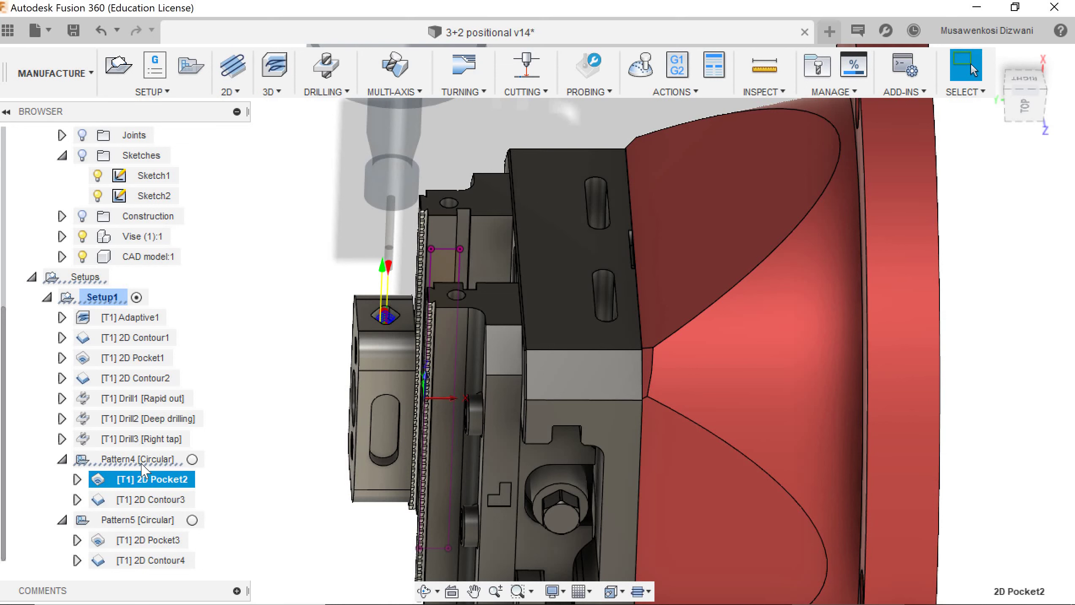
Look through the 2D machining operations, examine the 2D Contour3 toolpath on the part's end pocket, and deselect it
click(237, 91)
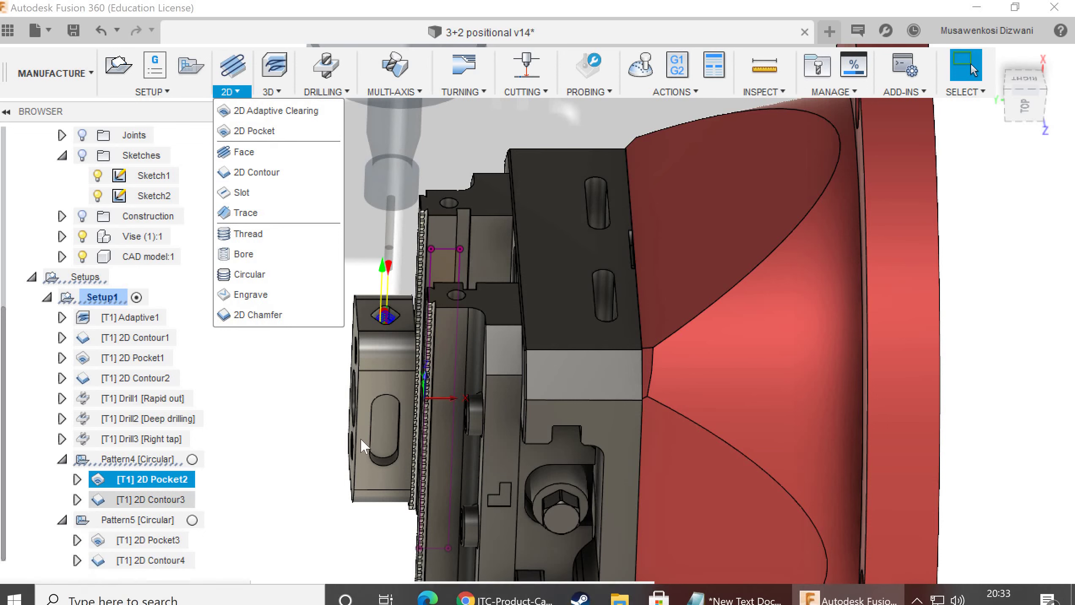
click(370, 325)
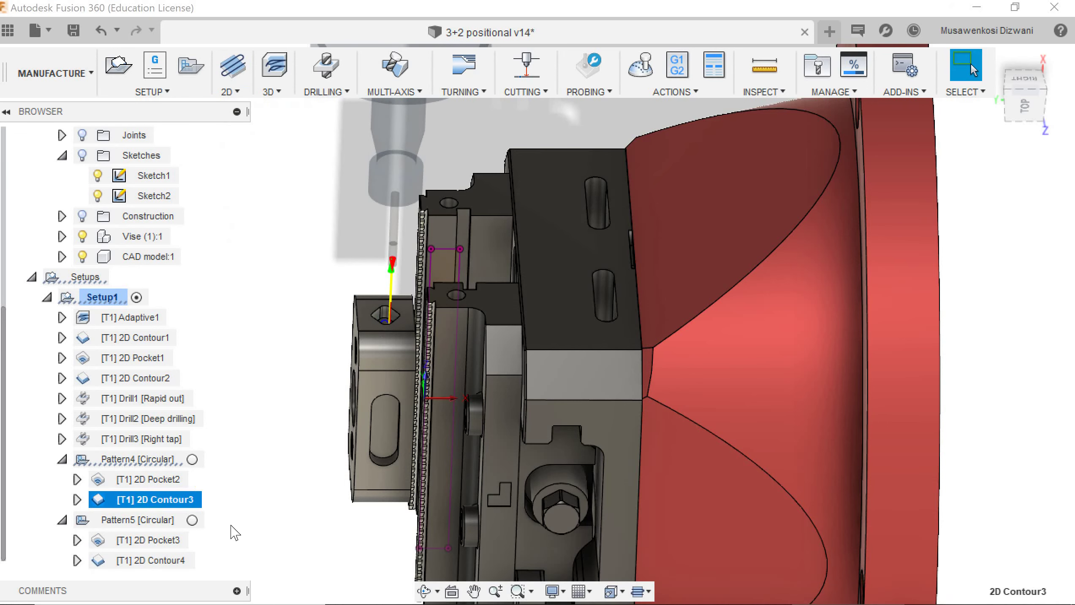
key(Escape)
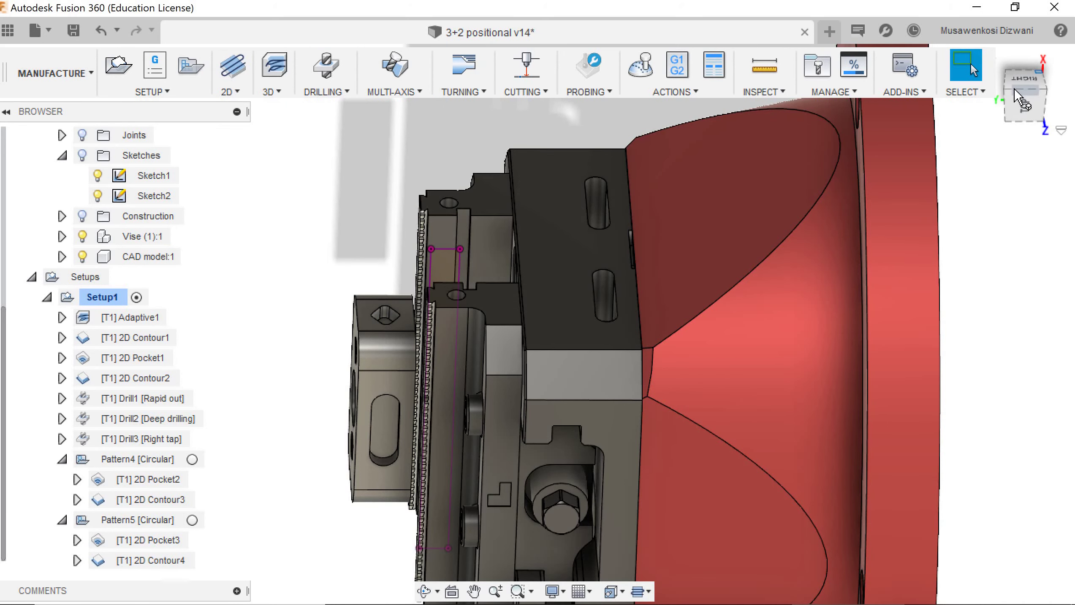
Examine the pockets on the part's sides and ends in relation to the vise from several angles
mouse_move(1040, 103)
mouse_down()
mouse_move(1073, 105)
mouse_move(1055, 87)
mouse_move(995, 106)
mouse_up()
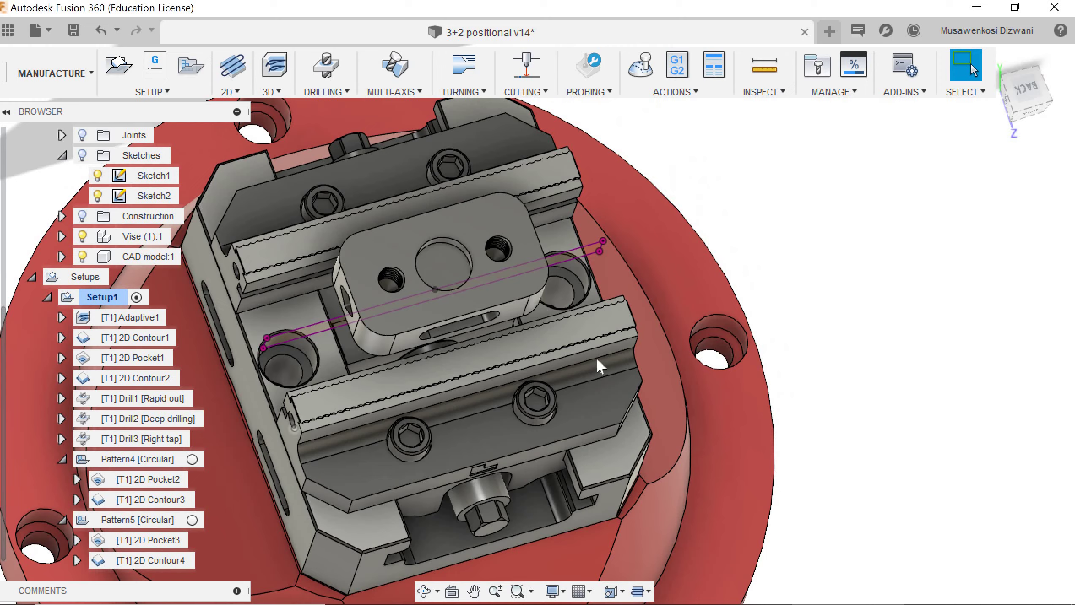
middle_drag(713, 319, 824, 287)
drag(1023, 106, 985, 106)
shift+middle_drag(873, 271, 686, 293)
scroll(350, 276, up, 3)
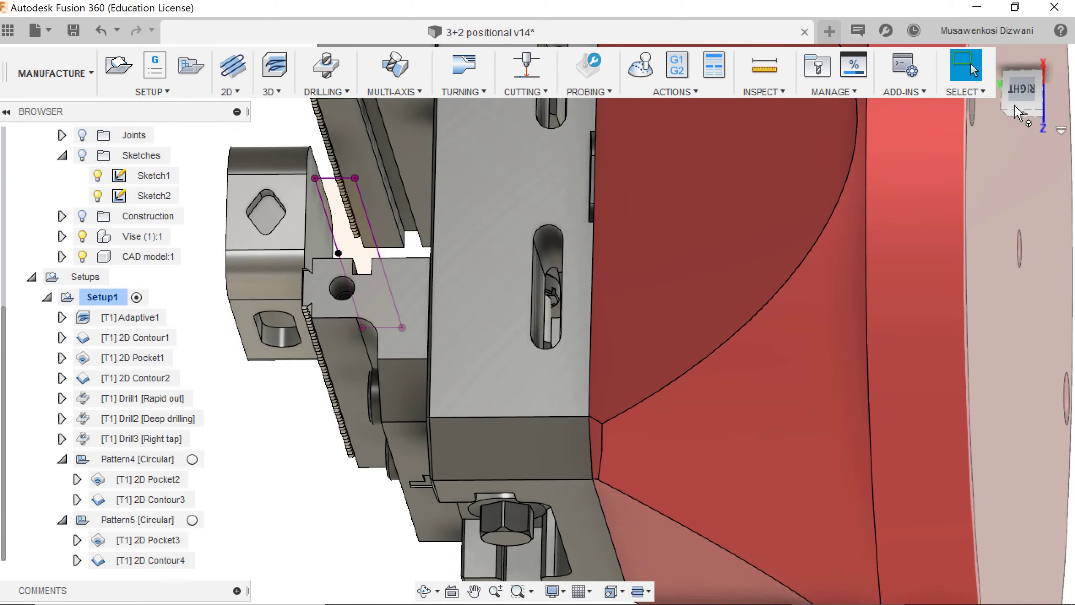
mouse_move(1023, 90)
mouse_down()
mouse_move(636, 148)
mouse_move(721, 138)
mouse_up()
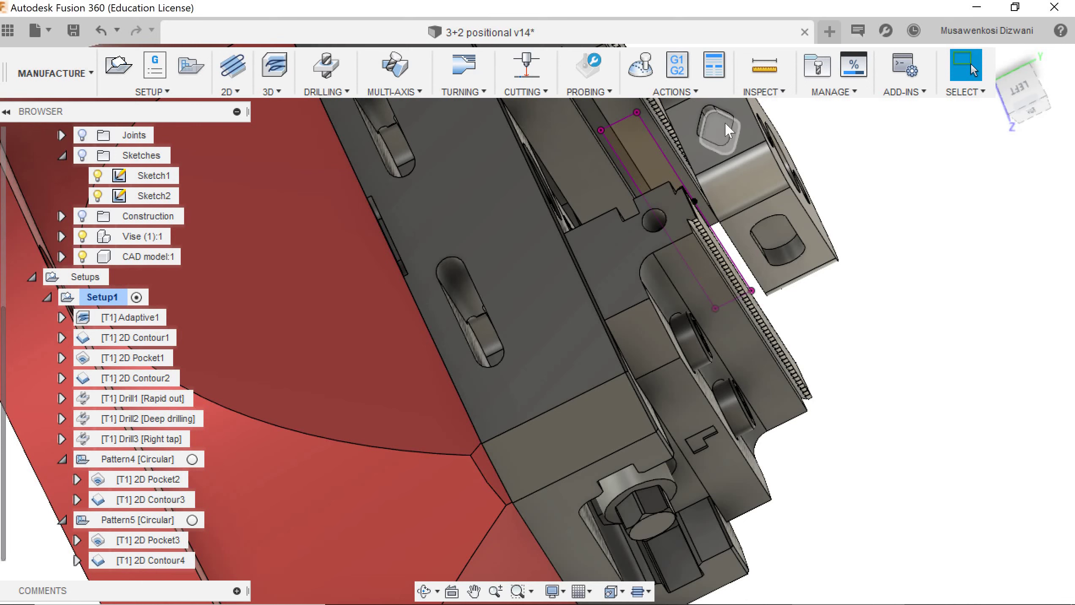
scroll(720, 284, down, 3)
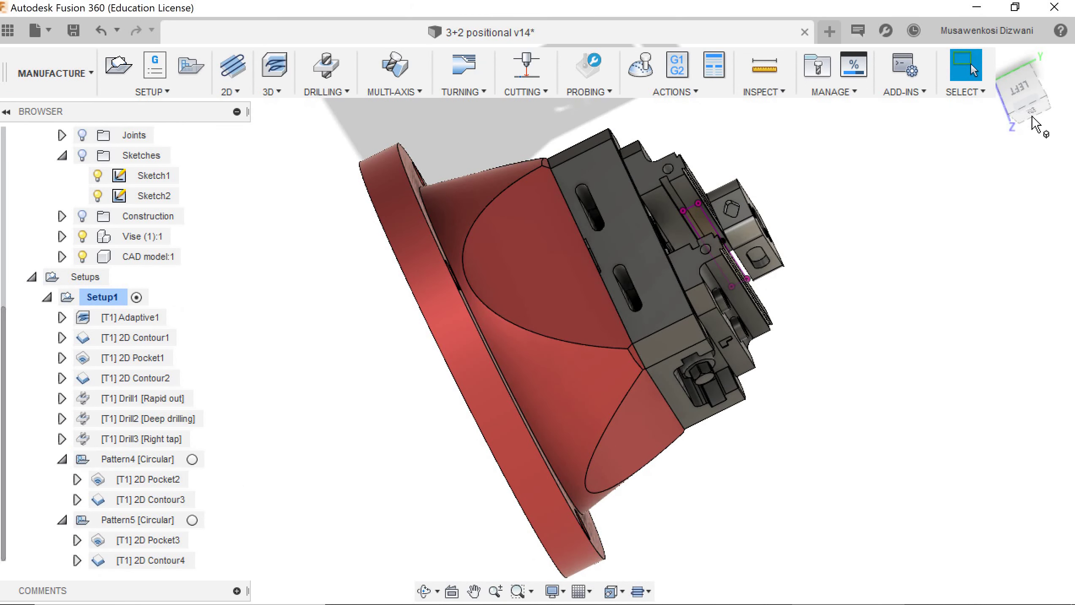
click(1011, 111)
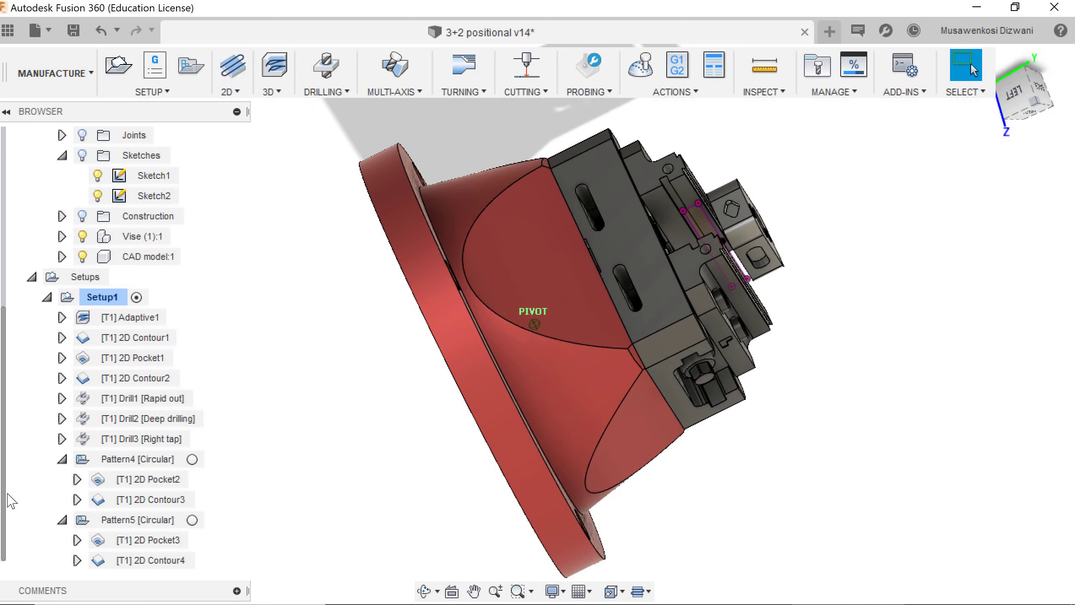
Review Pattern4's circular pattern axis, angle and instance settings, and leave the pattern without changes
right_click(143, 462)
click(240, 134)
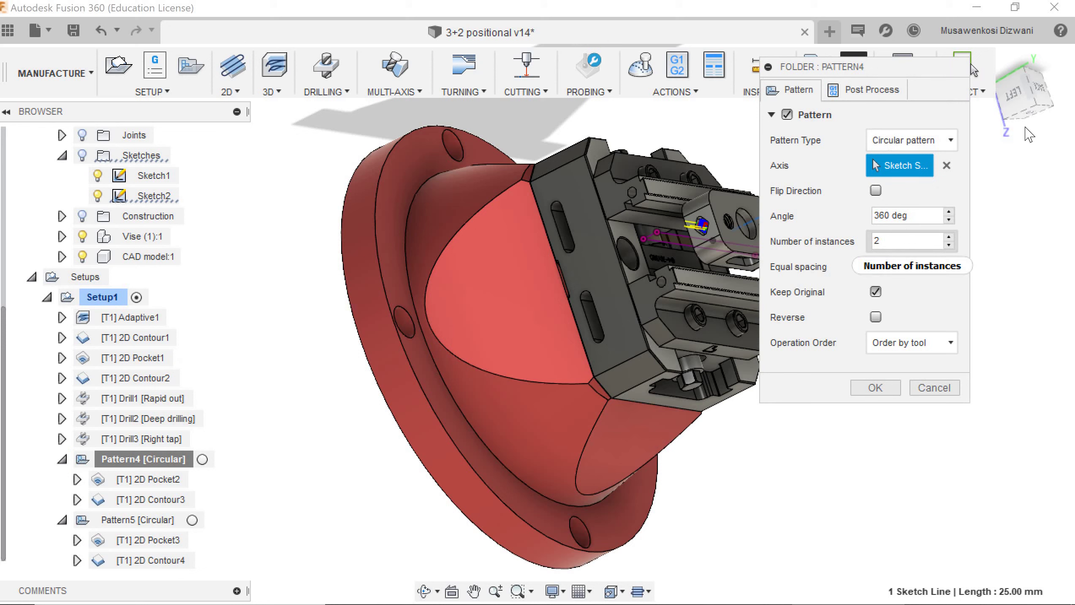
click(706, 349)
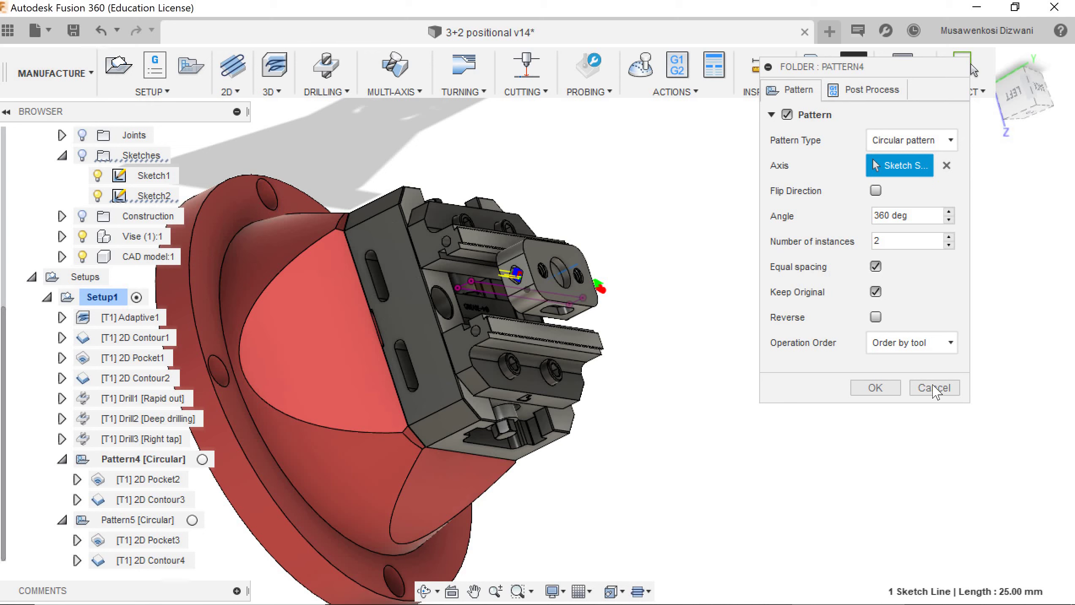
key(Escape)
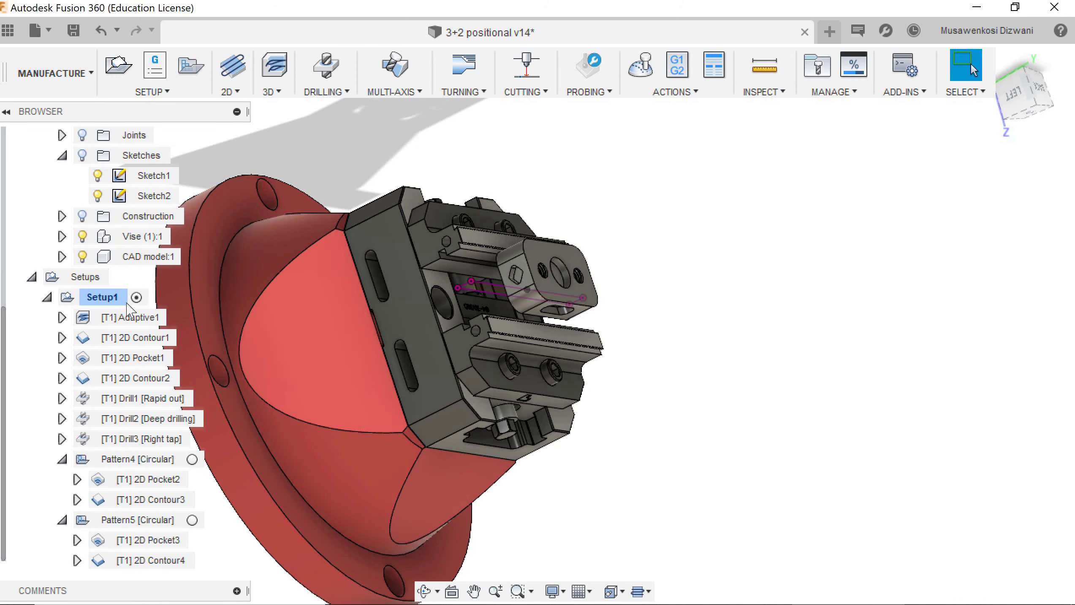
scroll(71, 277, up, 3)
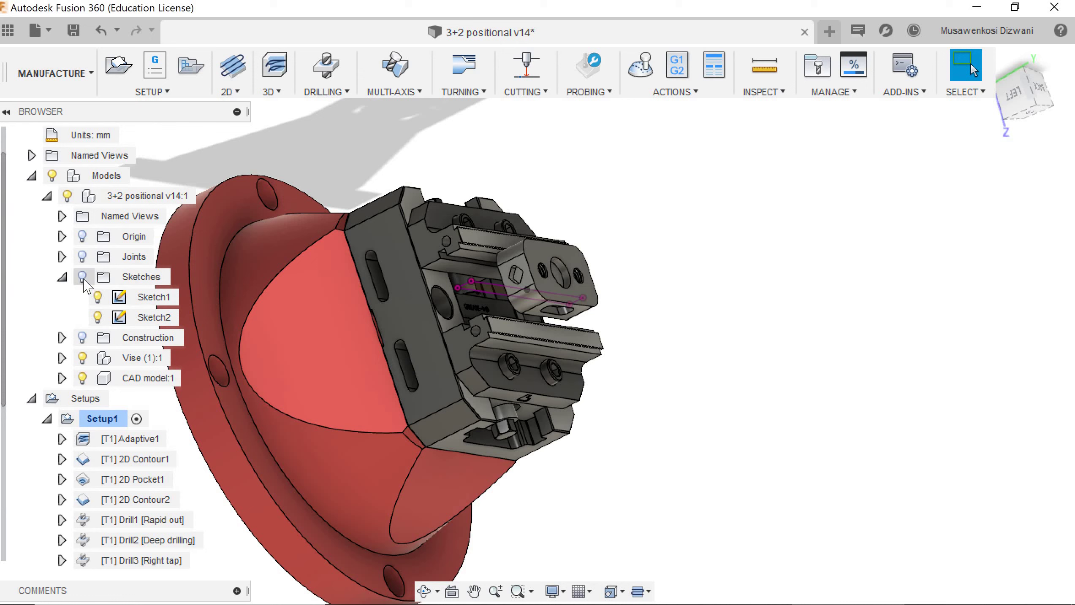
Show the model's sketches and examine the sketch line that rises through the part's central hole
click(83, 278)
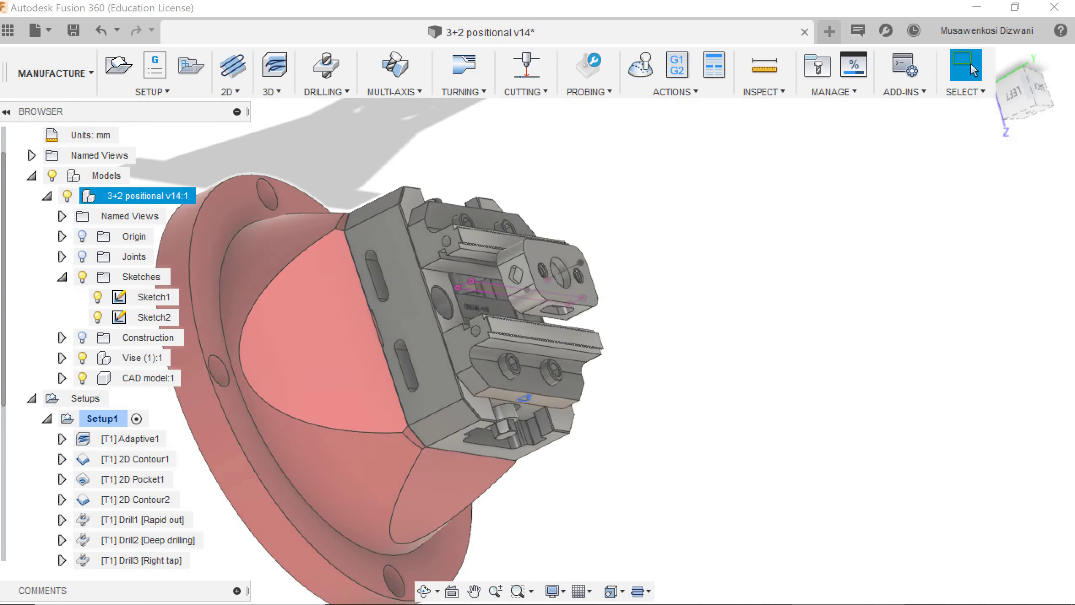
click(1036, 121)
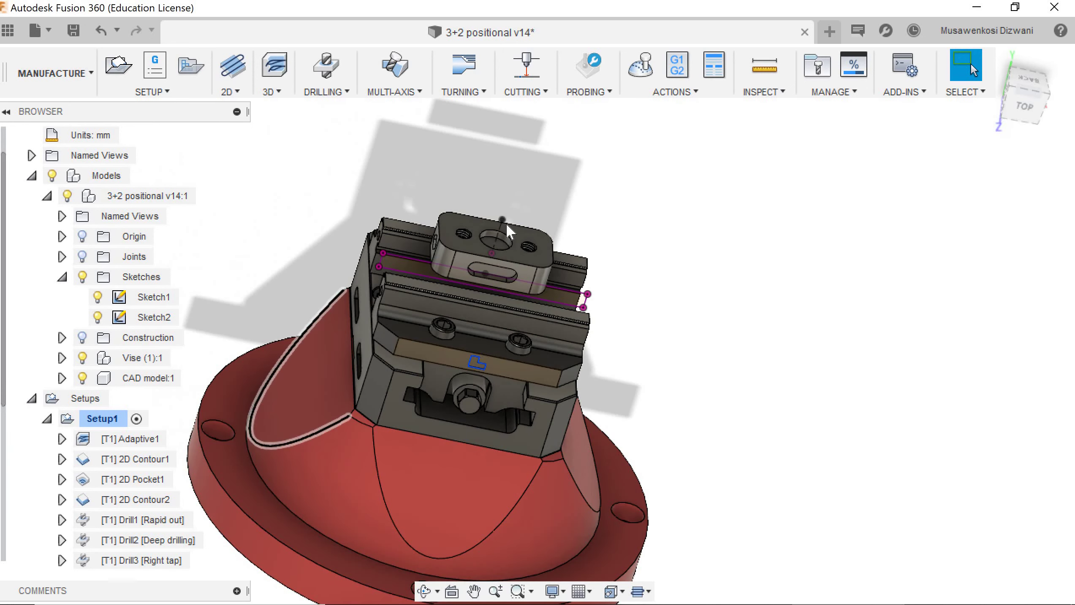
click(503, 223)
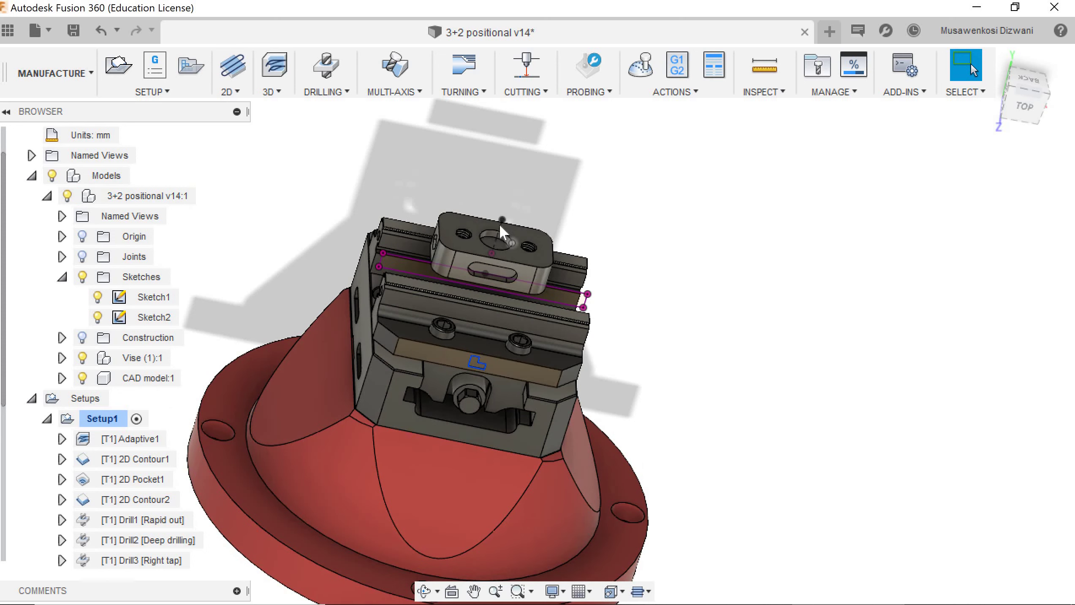
click(137, 427)
scroll(203, 456, up, 3)
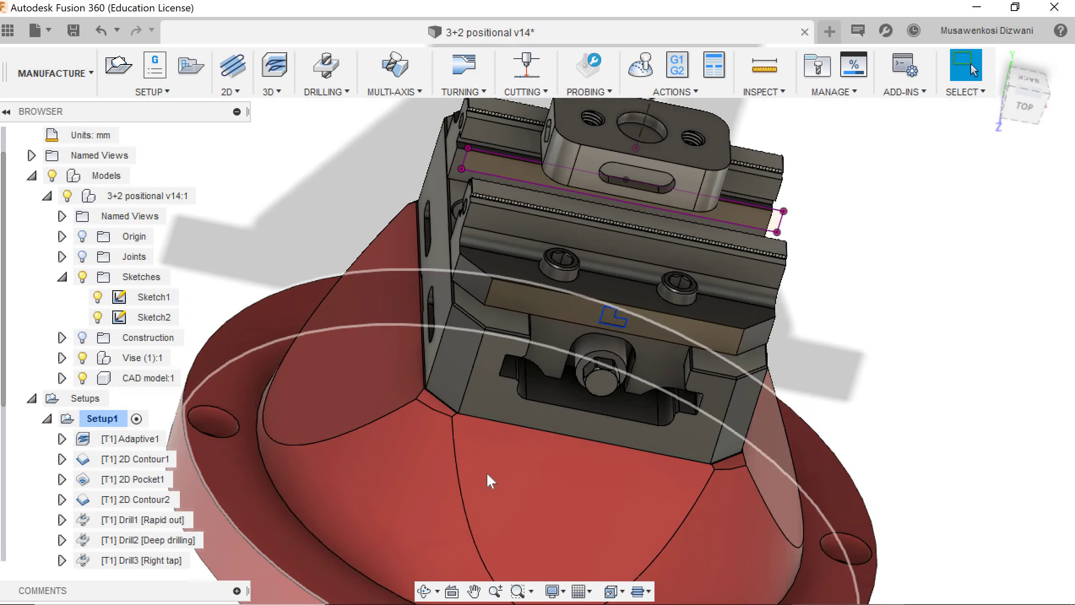
Select the circular pattern Pattern5 and examine its toolpath on the part's side slot
scroll(483, 479, down, 5)
scroll(527, 553, down, 3)
scroll(127, 509, down, 3)
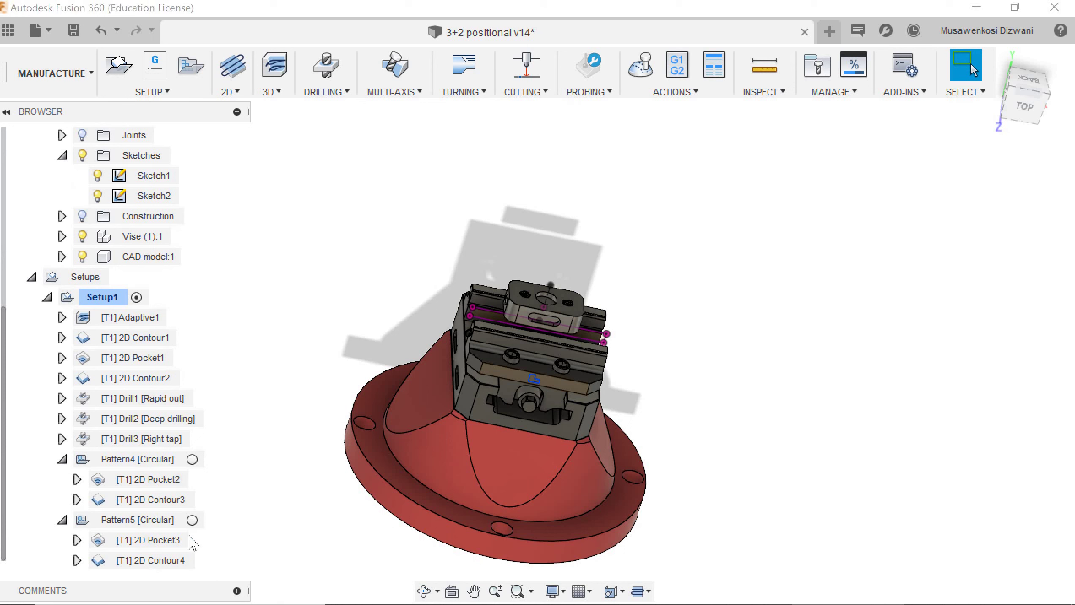
click(154, 525)
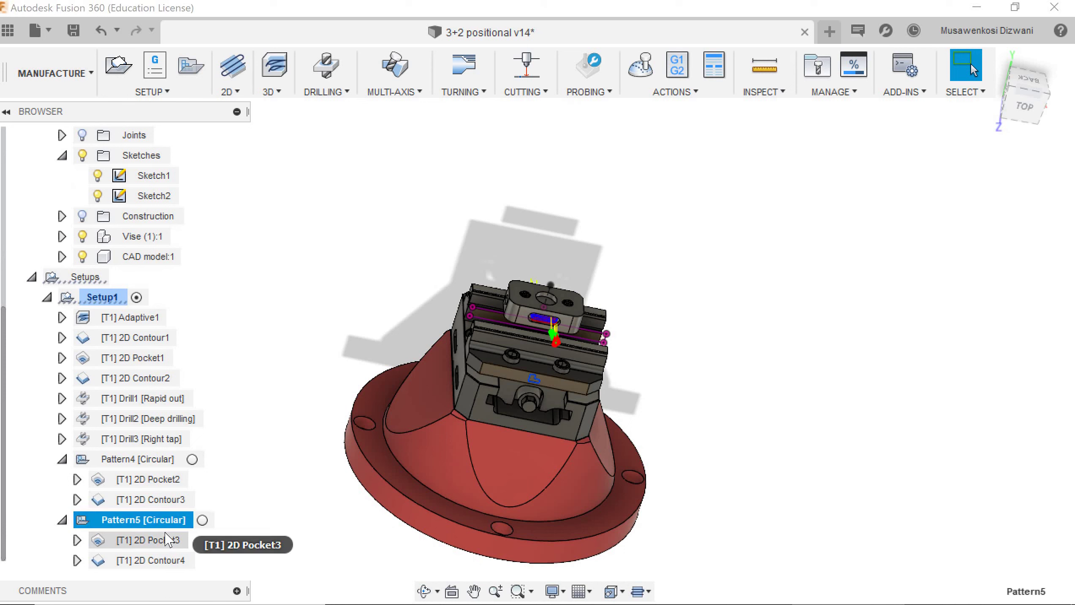
Simulate all Setup1 operations with the tool holder and stock shown, and close the simulation
click(102, 298)
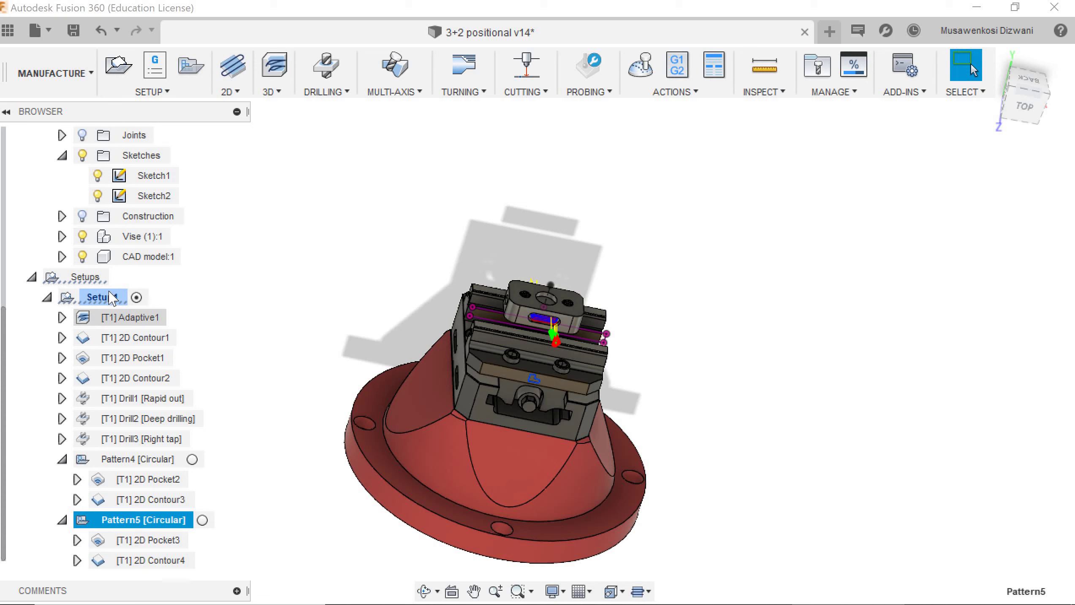
click(640, 66)
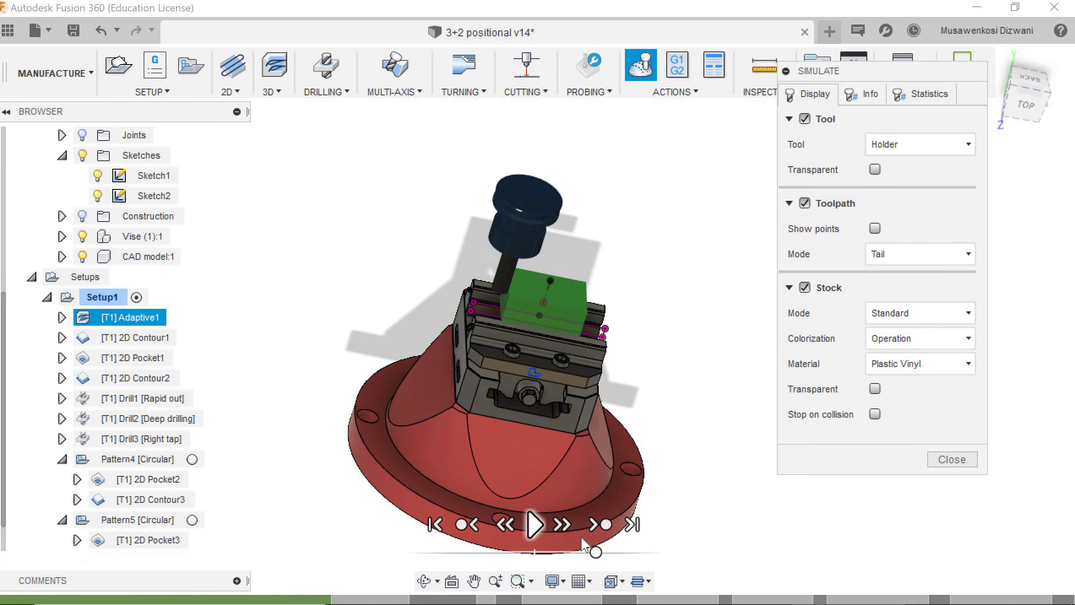
click(534, 526)
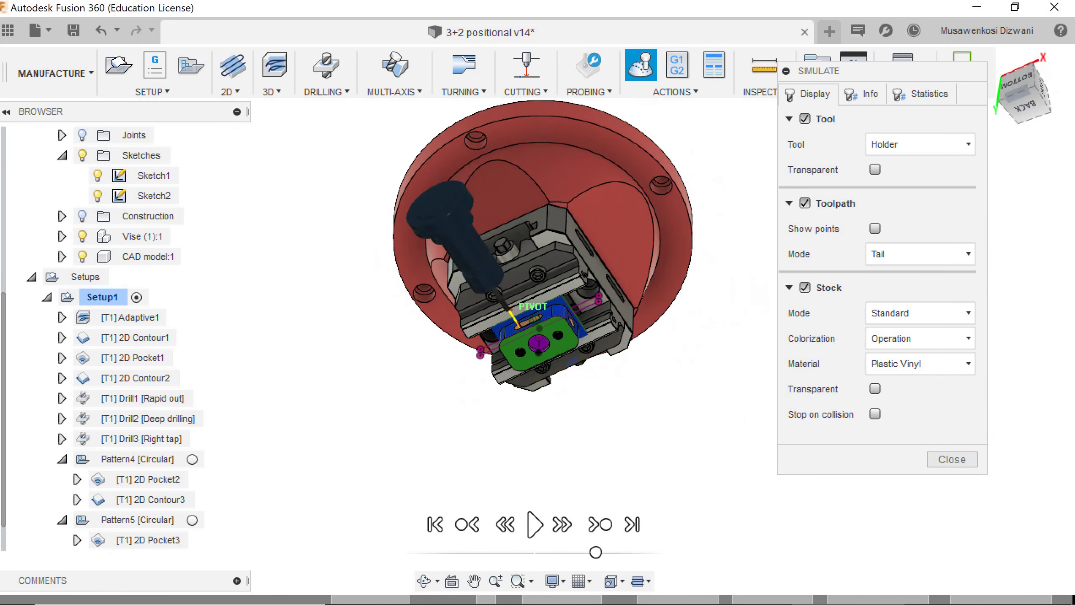
click(952, 460)
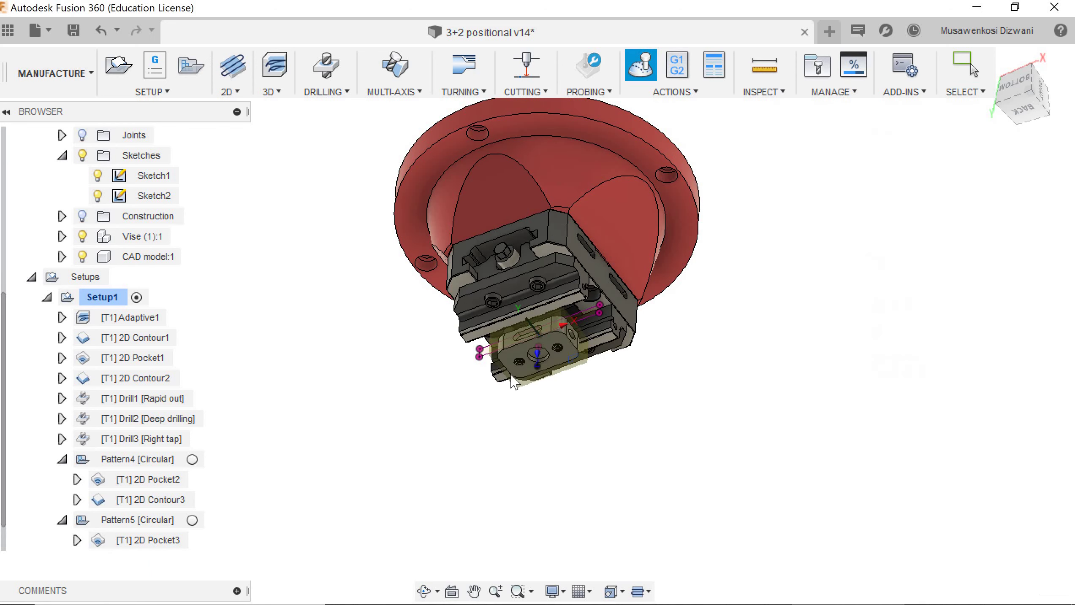
Examine the part's side and end pockets in the vise and the red base from several angles and distances
click(987, 121)
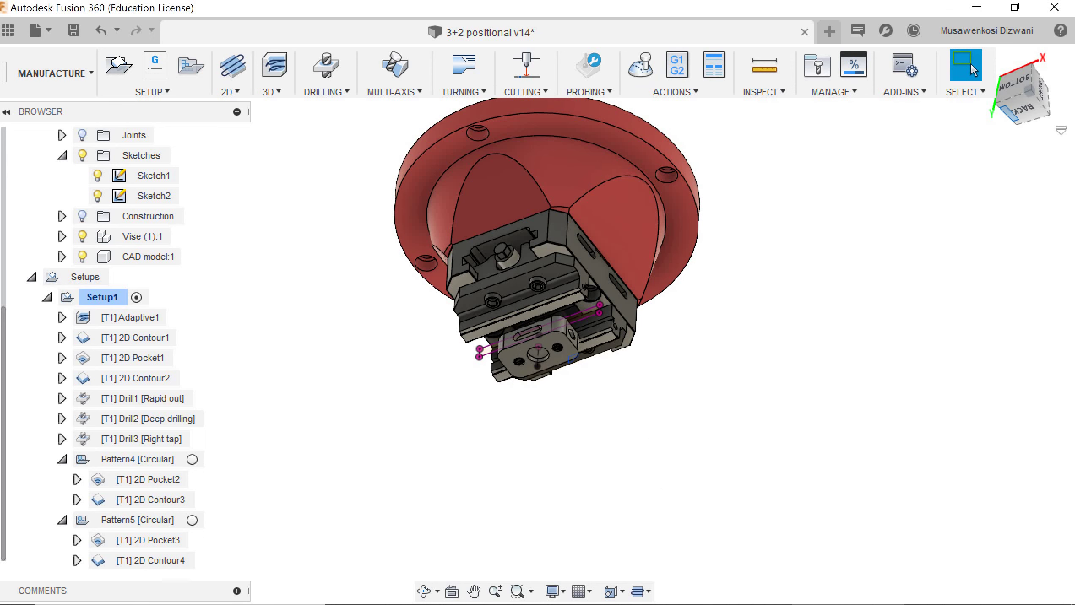
drag(1009, 113, 752, 351)
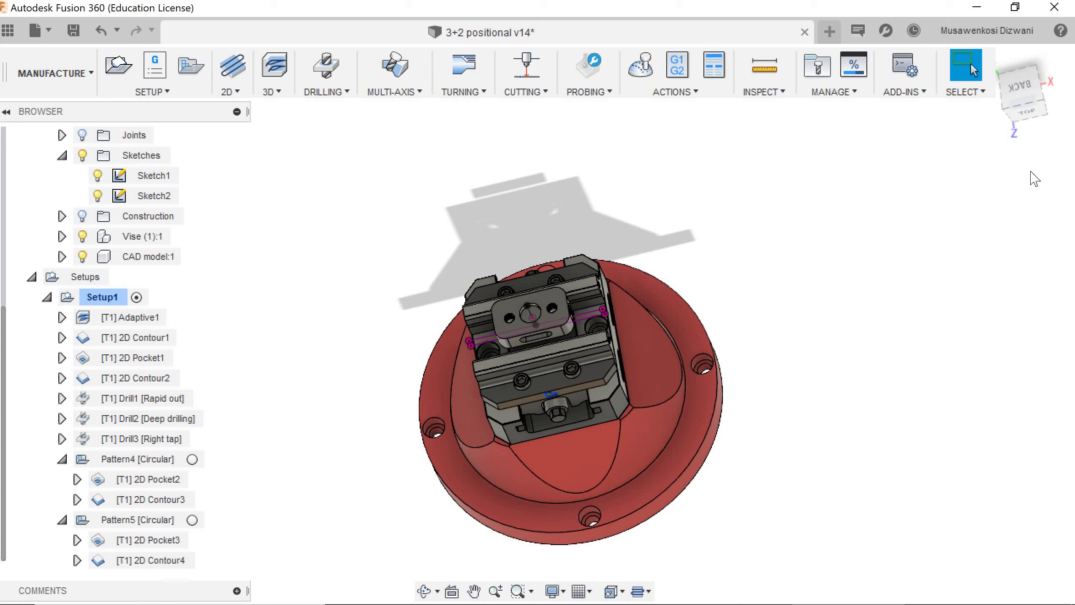
drag(916, 109, 911, 83)
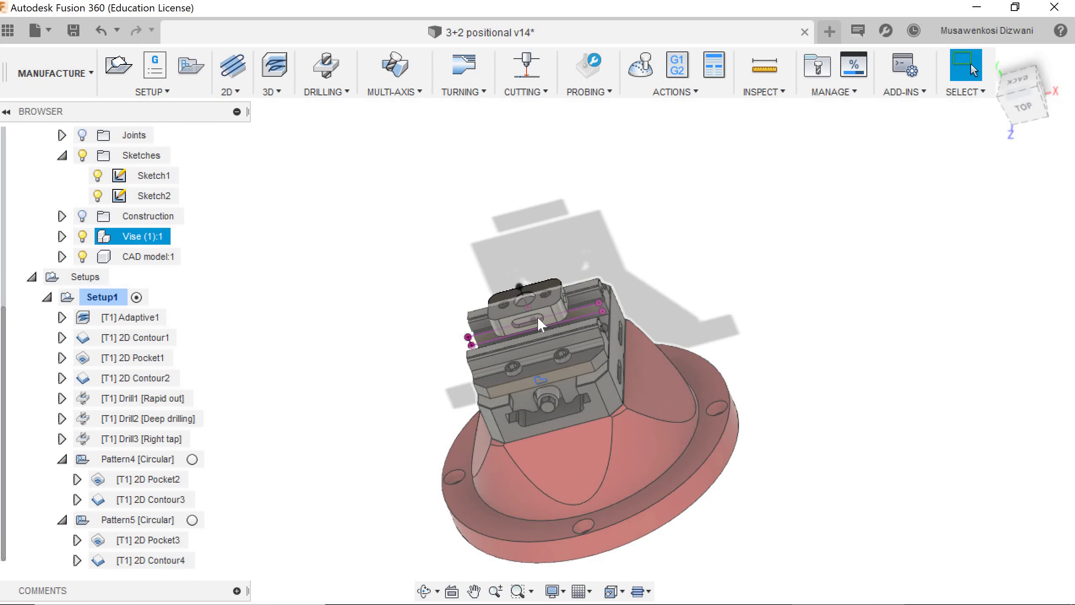
drag(1019, 107, 589, 357)
shift+middle_drag(590, 359, 559, 331)
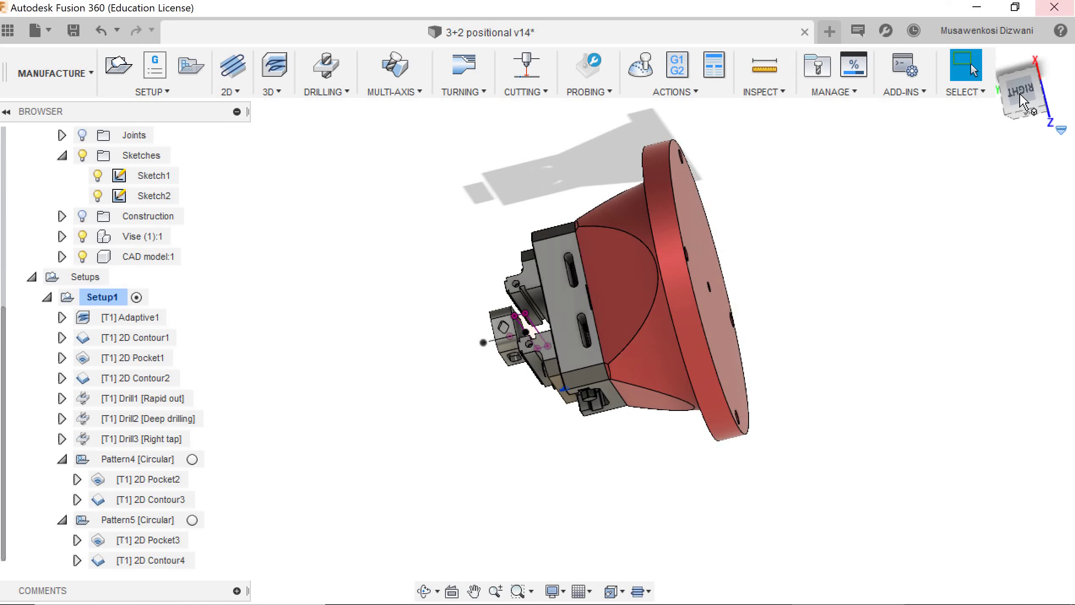
drag(1022, 91, 715, 361)
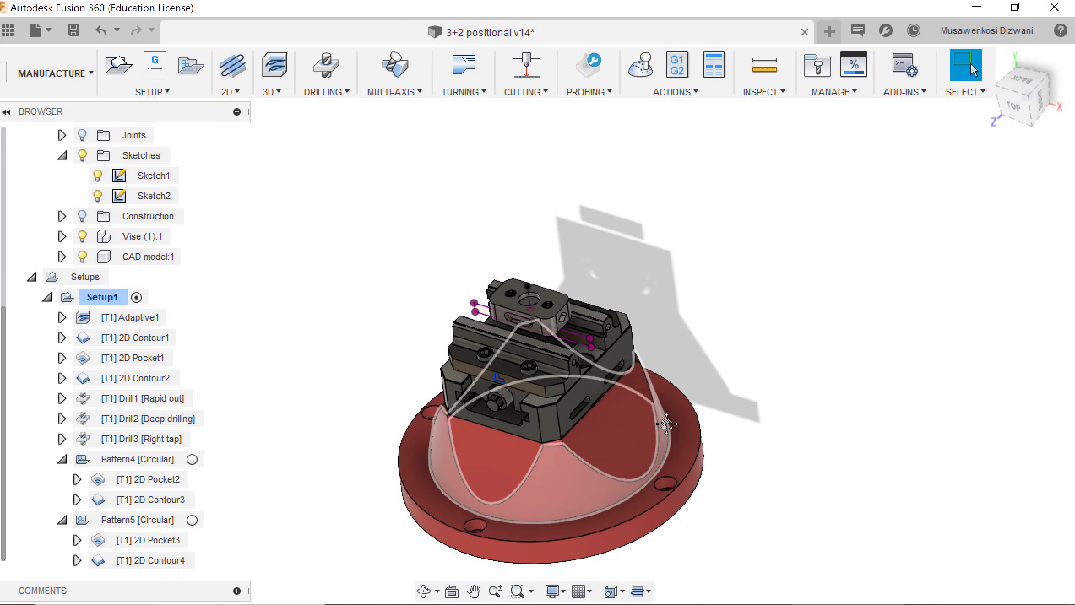
scroll(667, 424, down, 3)
middle_drag(666, 424, 695, 434)
scroll(621, 300, up, 3)
scroll(570, 382, up, 5)
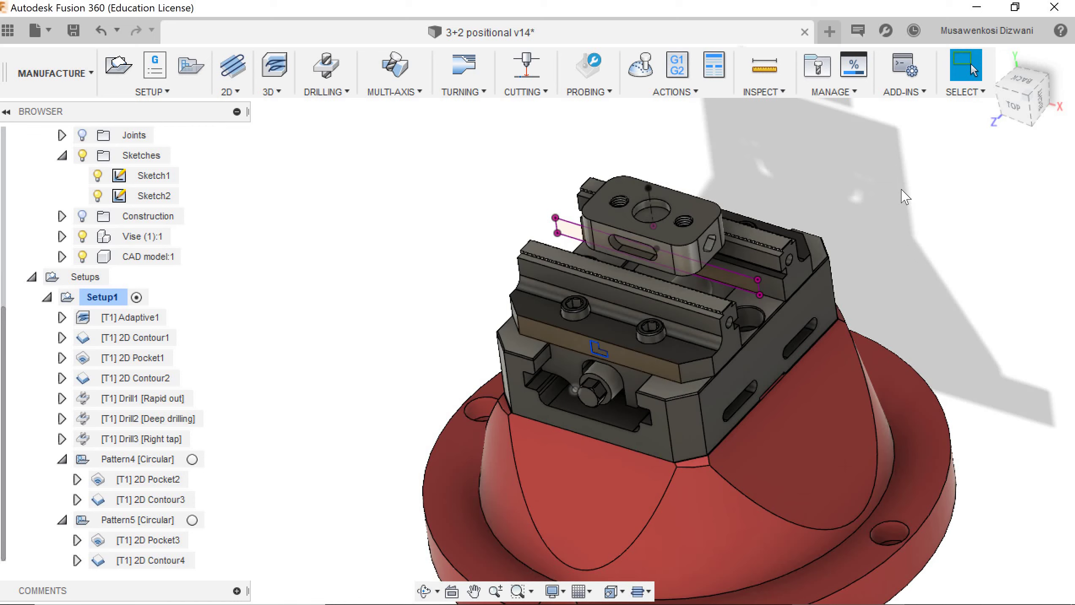
scroll(728, 235, down, 3)
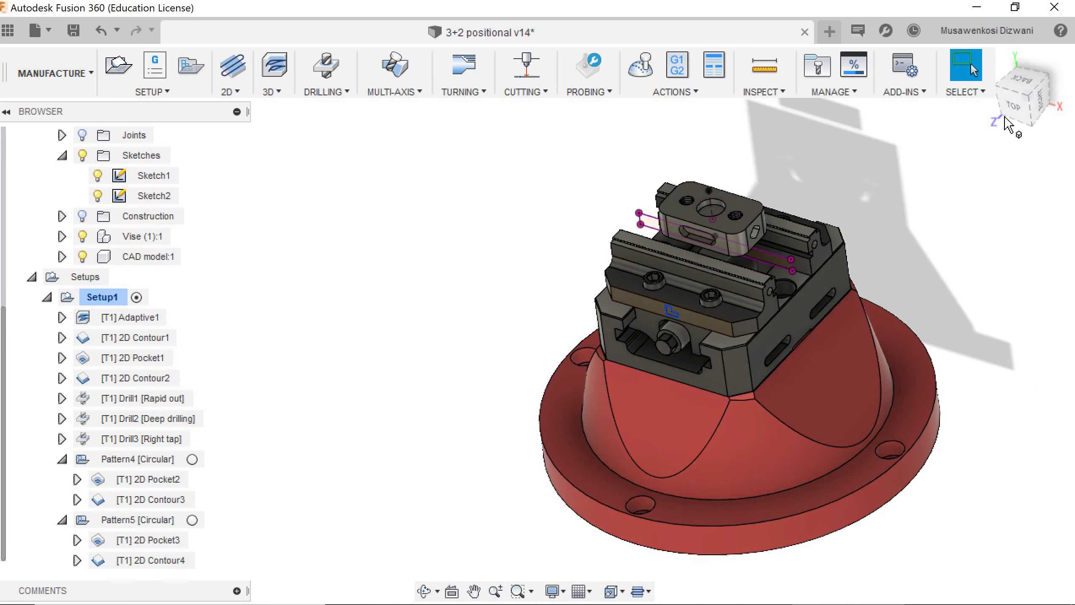